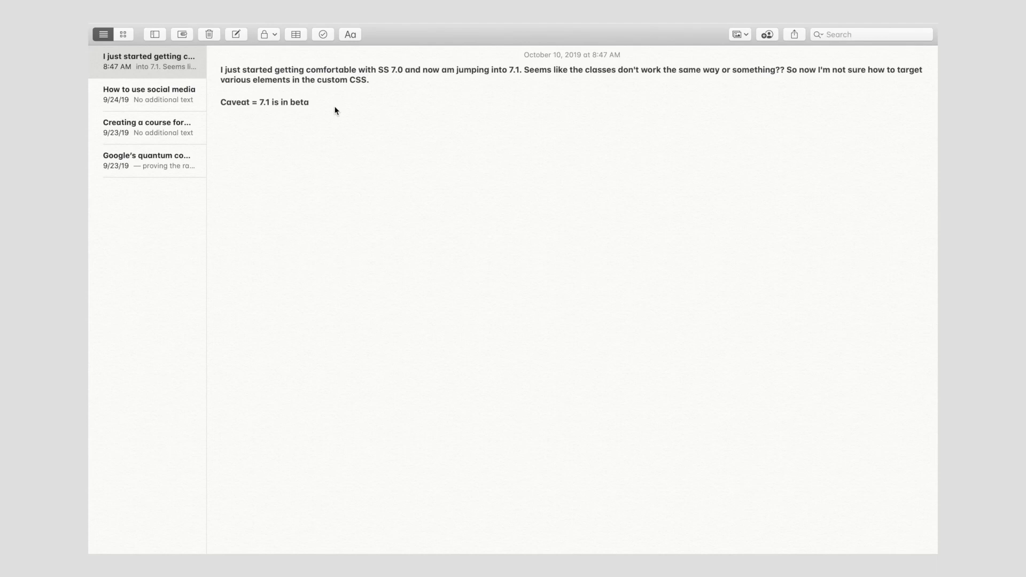
# Step: Highlight parts of the note's first paragraph, ending on the words 'custom CSS'
pyautogui.tripleClick(375, 79)
pyautogui.click(373, 80)
pyautogui.moveTo(373, 80); pyautogui.dragTo(225, 73)
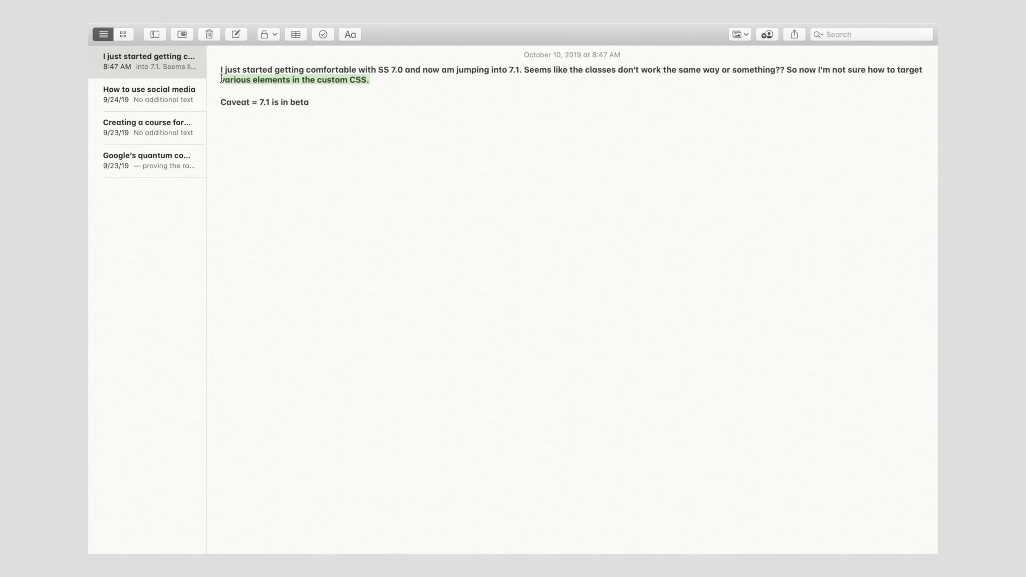
pyautogui.click(382, 82)
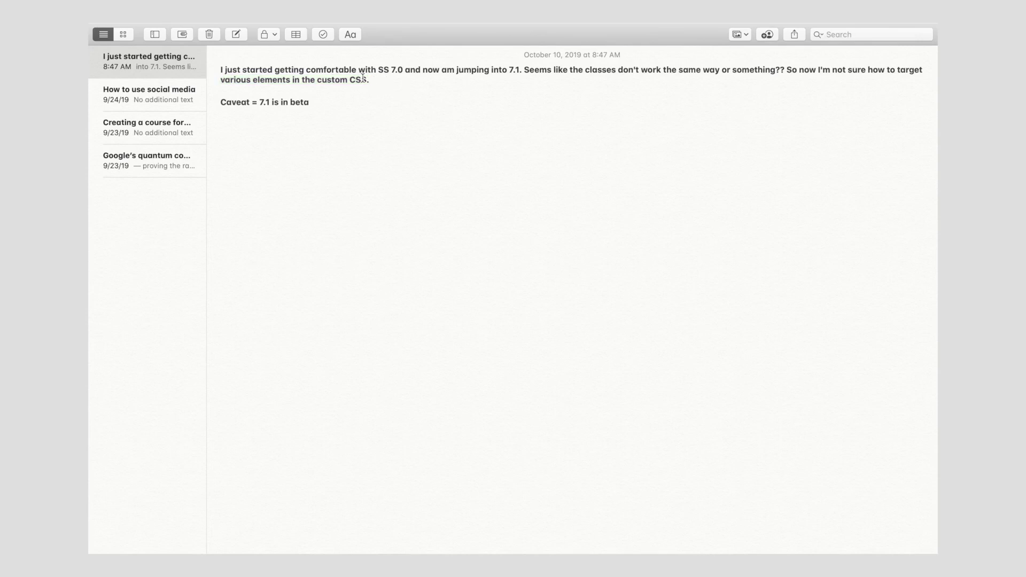
pyautogui.moveTo(366, 79); pyautogui.dragTo(319, 78)
# Step: Move to the Chrome desktop space and bring up the Testing page editor tab
pyautogui.hotkey('ctrl', 'Right')
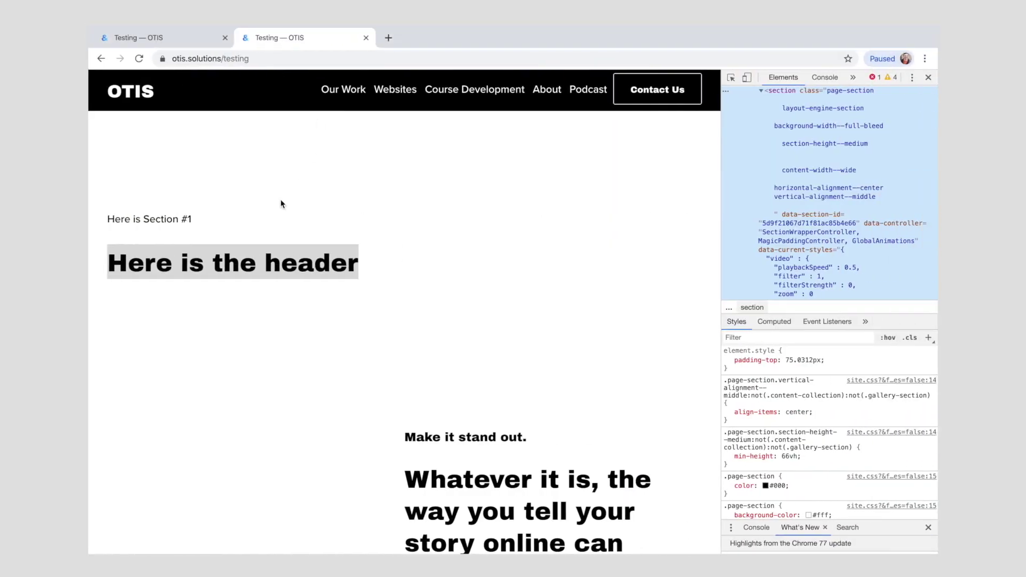
pyautogui.hotkey('ctrl', 'Left')
pyautogui.hotkey('ctrl', 'Right')
pyautogui.hotkey('ctrl', 'Right')
pyautogui.hotkey('ctrl', 'Left')
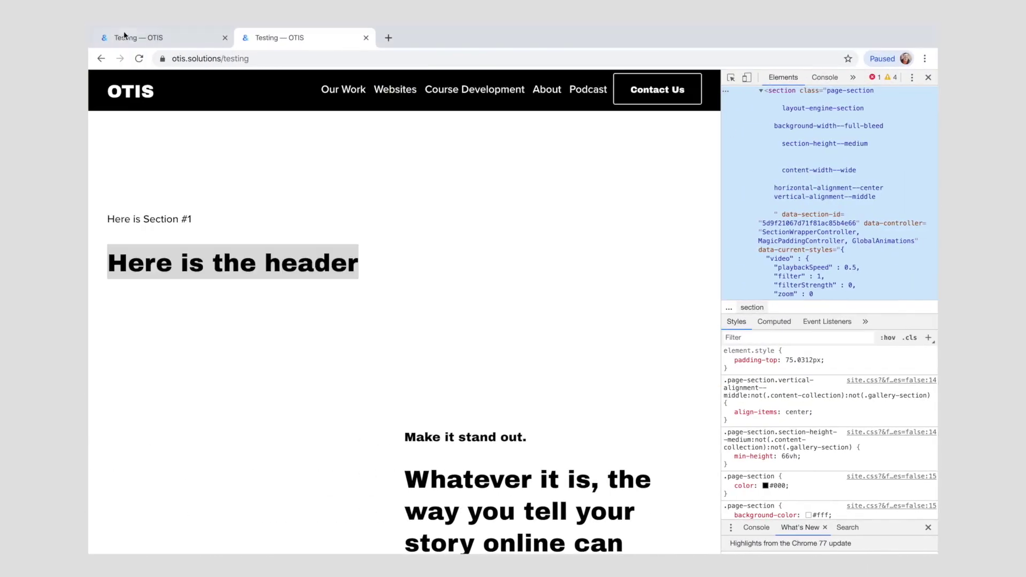
pyautogui.click(128, 37)
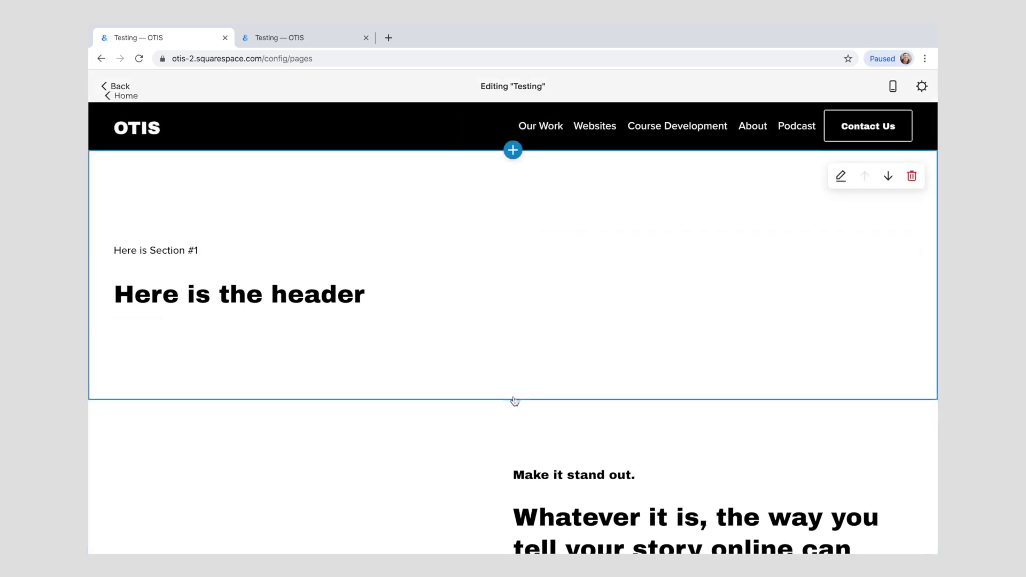
# Step: Browse the Add a Section gallery and close it without adding a section
pyautogui.click(513, 400)
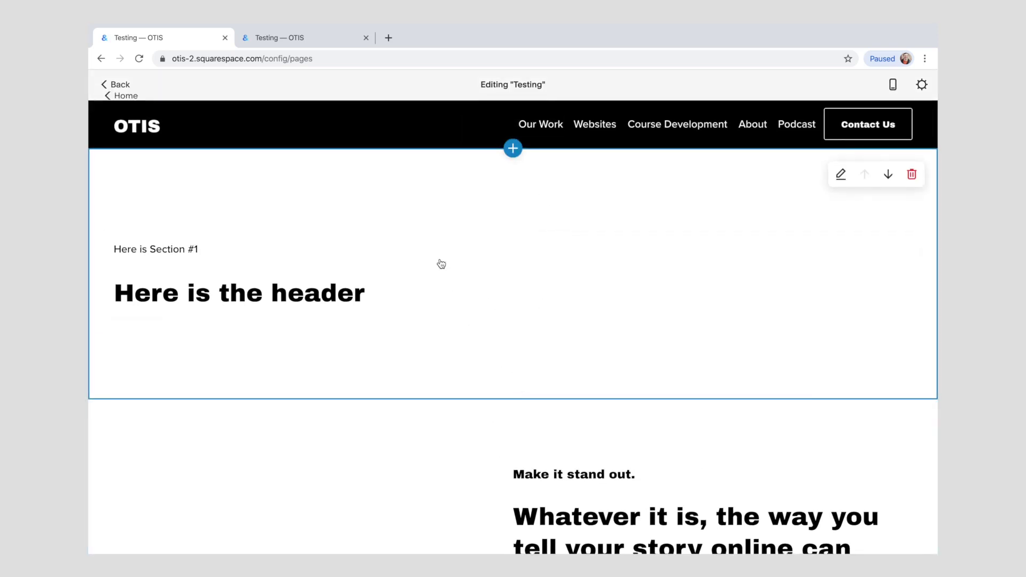
pyautogui.scroll(-5, 441, 299)
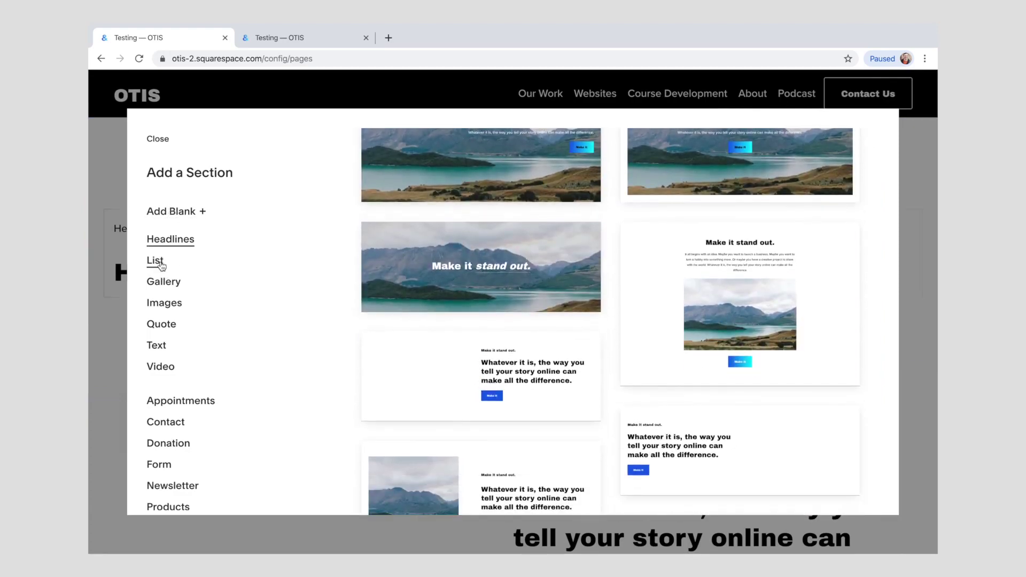
pyautogui.click(158, 138)
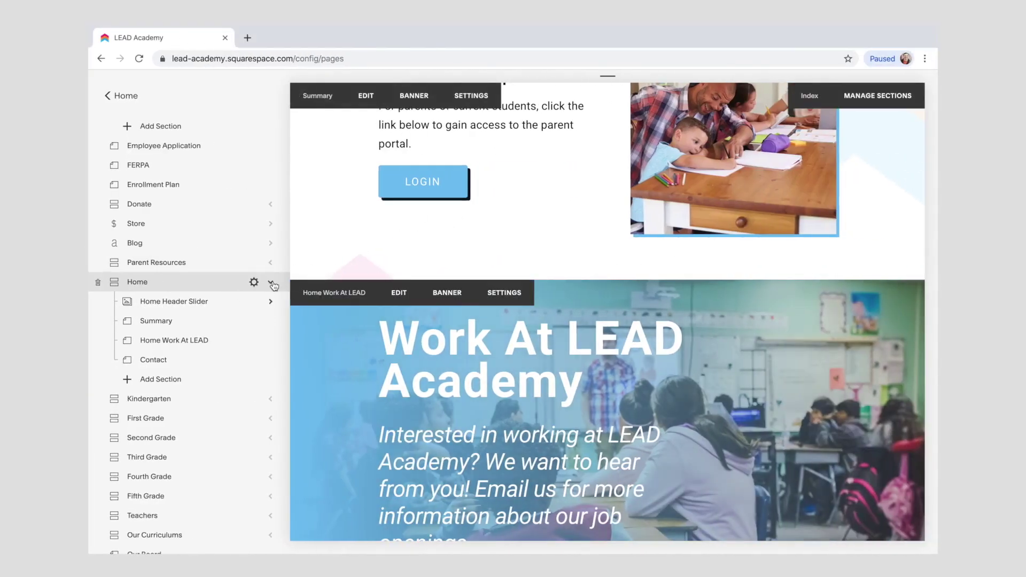
pyautogui.moveTo(137, 282)
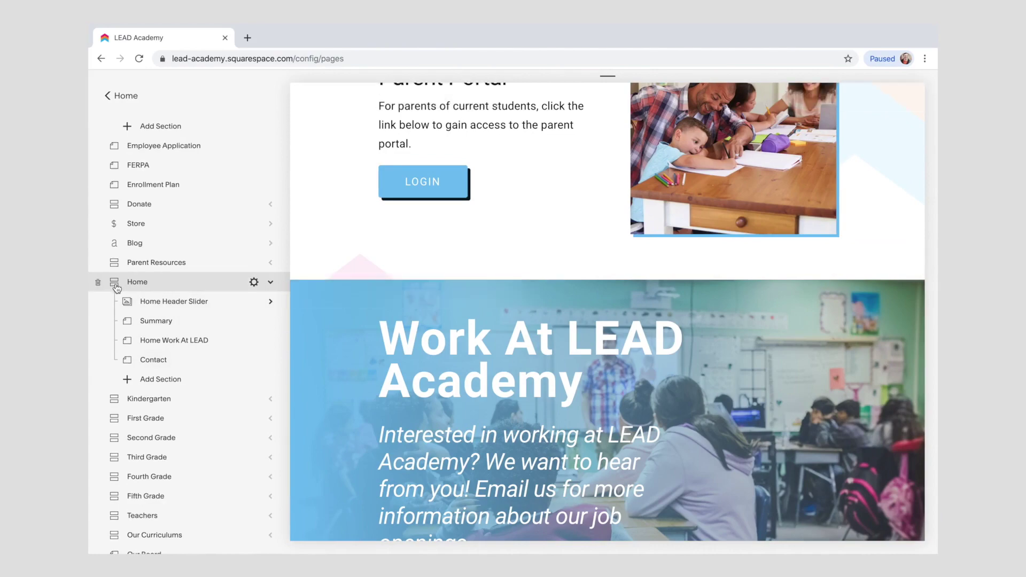
pyautogui.scroll(5, 374, 380)
pyautogui.scroll(5, 372, 385)
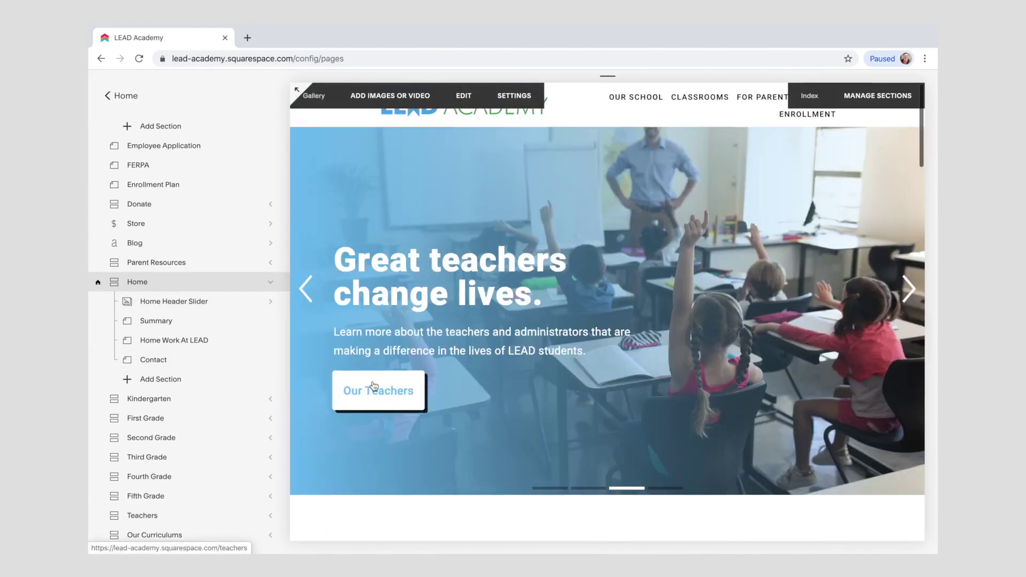
pyautogui.scroll(-2, 373, 387)
pyautogui.scroll(-3, 373, 386)
pyautogui.scroll(-1, 373, 386)
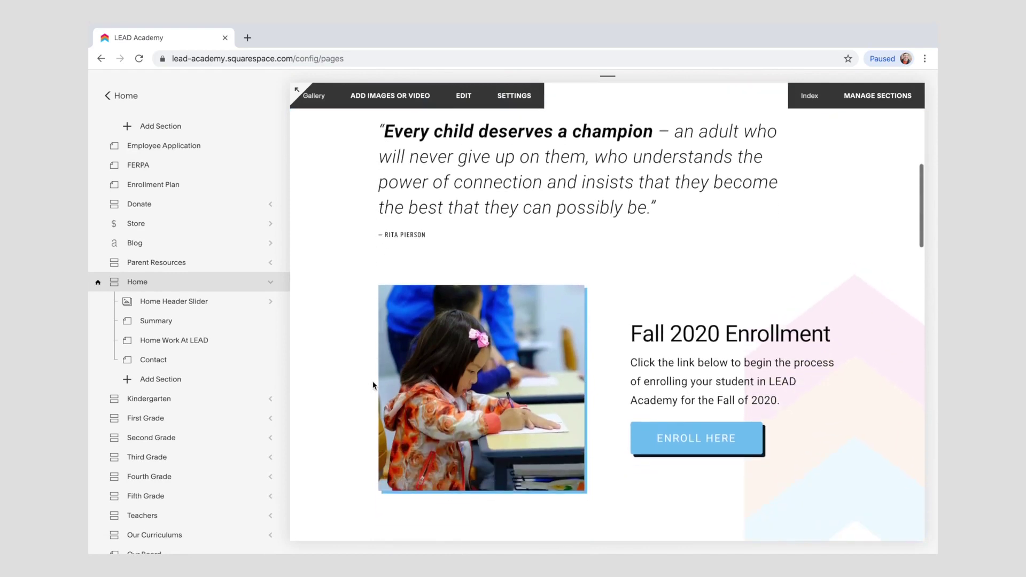
pyautogui.scroll(-4, 372, 385)
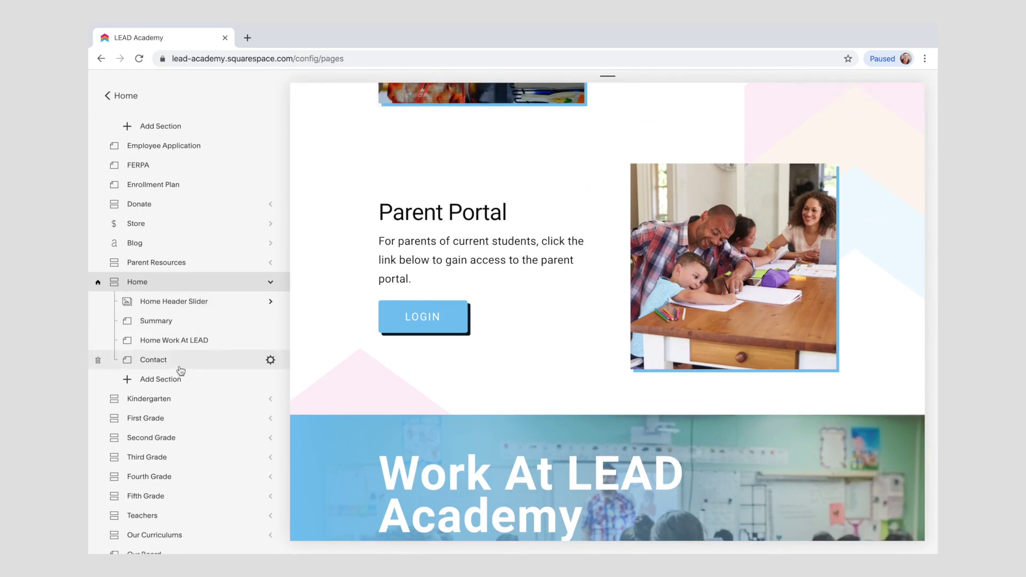
pyautogui.click(126, 95)
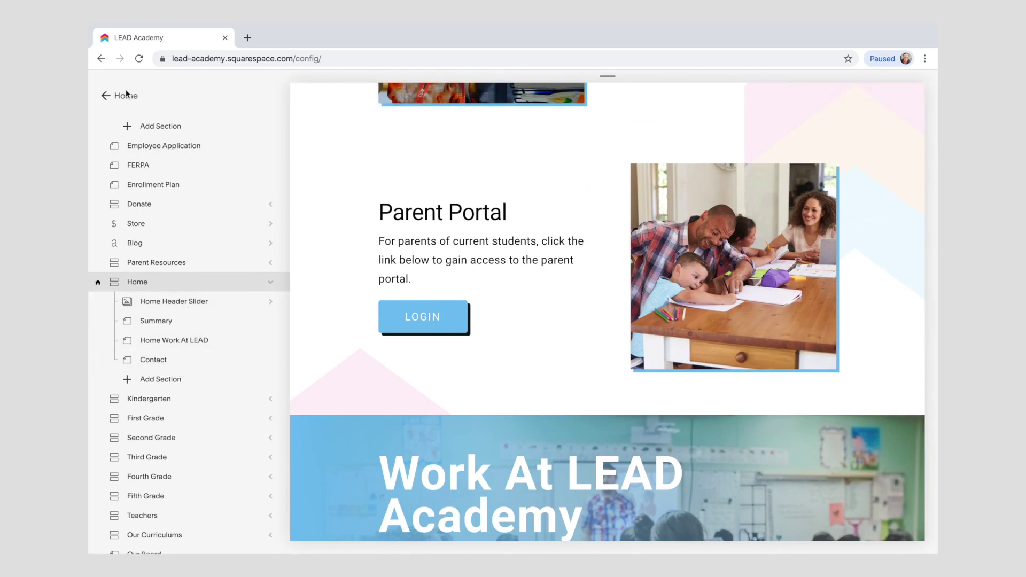
# Step: In LEAD Academy's Custom CSS, highlight #second-grade-curriculum, its rule body and var(--blue-100)
pyautogui.click(140, 200)
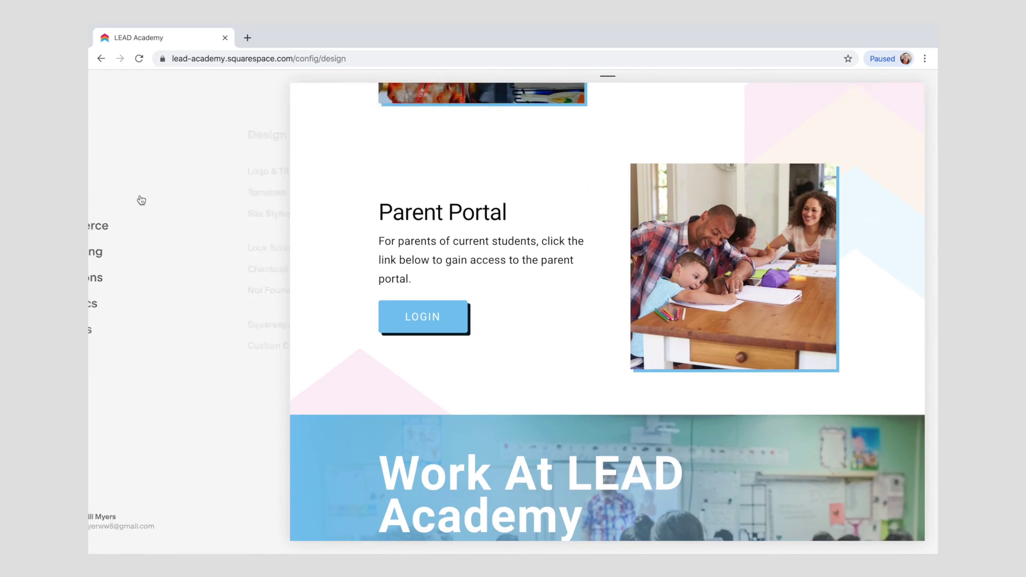
pyautogui.click(155, 347)
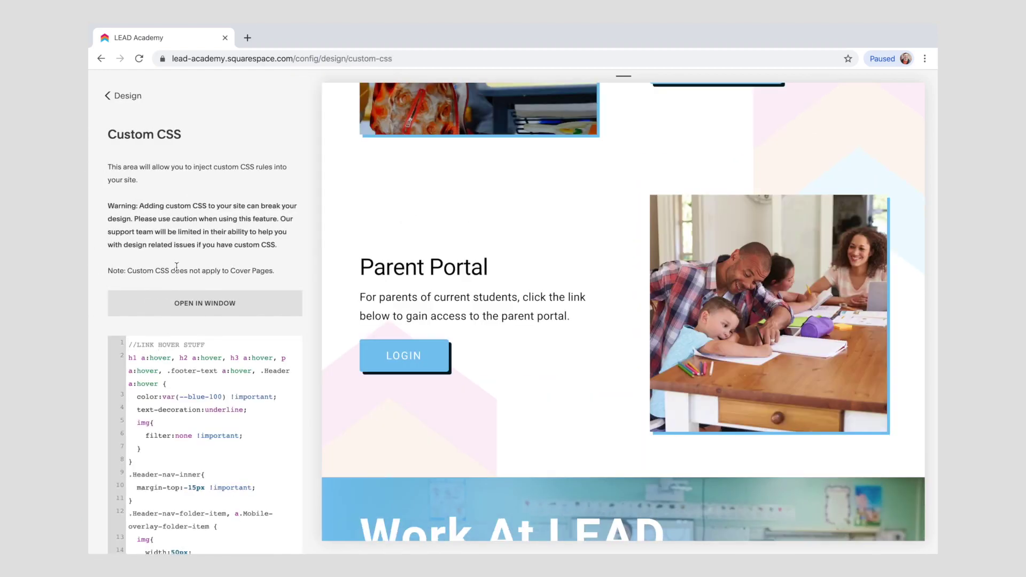
pyautogui.scroll(-2, 177, 267)
pyautogui.scroll(-5, 183, 368)
pyautogui.scroll(-5, 182, 368)
pyautogui.scroll(-5, 182, 368)
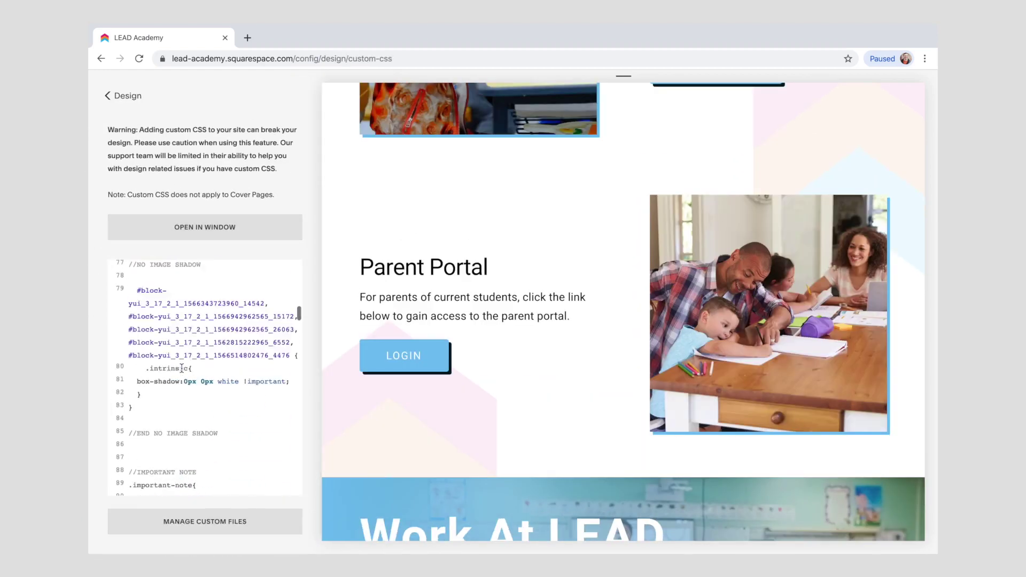
pyautogui.scroll(-5, 183, 369)
pyautogui.scroll(-5, 182, 368)
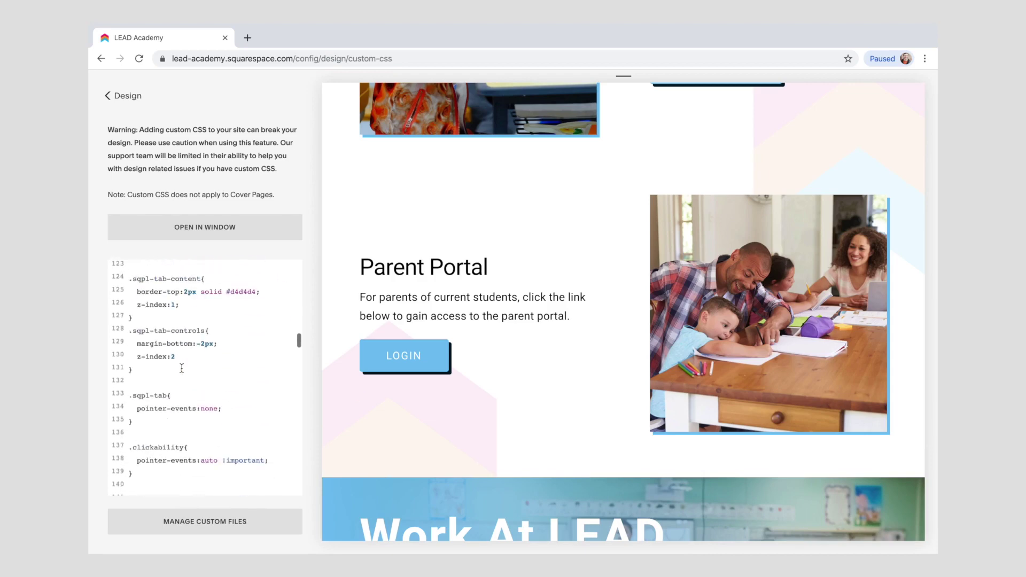
pyautogui.scroll(-5, 182, 369)
pyautogui.scroll(-2, 182, 368)
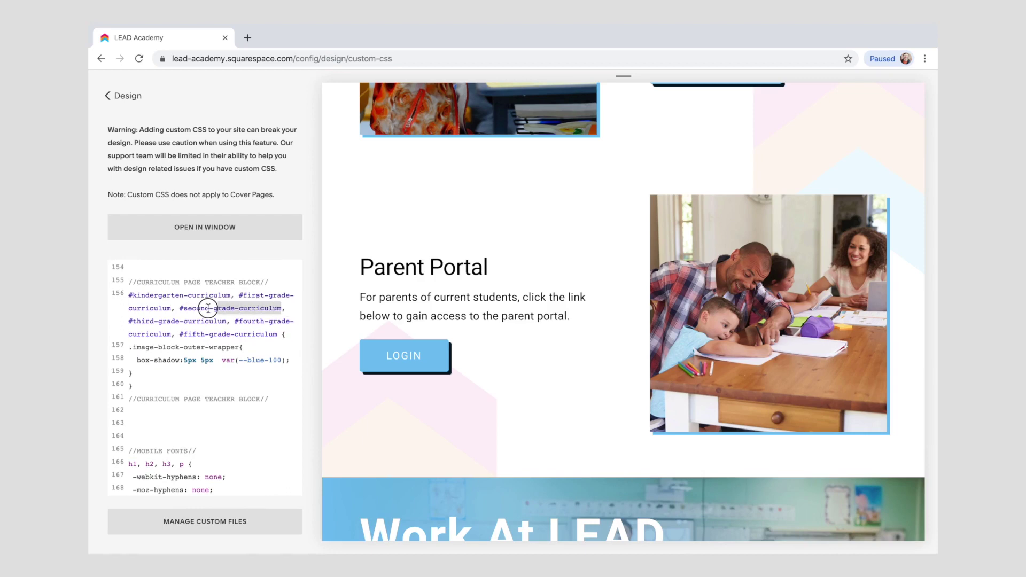
pyautogui.moveTo(284, 309); pyautogui.dragTo(180, 308)
pyautogui.moveTo(139, 386); pyautogui.dragTo(130, 347)
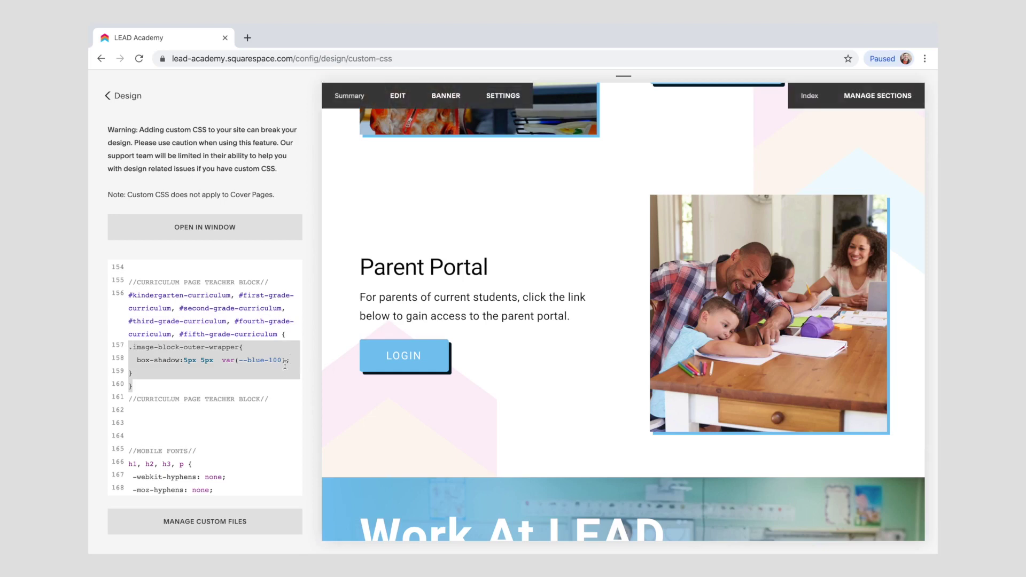
pyautogui.moveTo(285, 360); pyautogui.dragTo(222, 360)
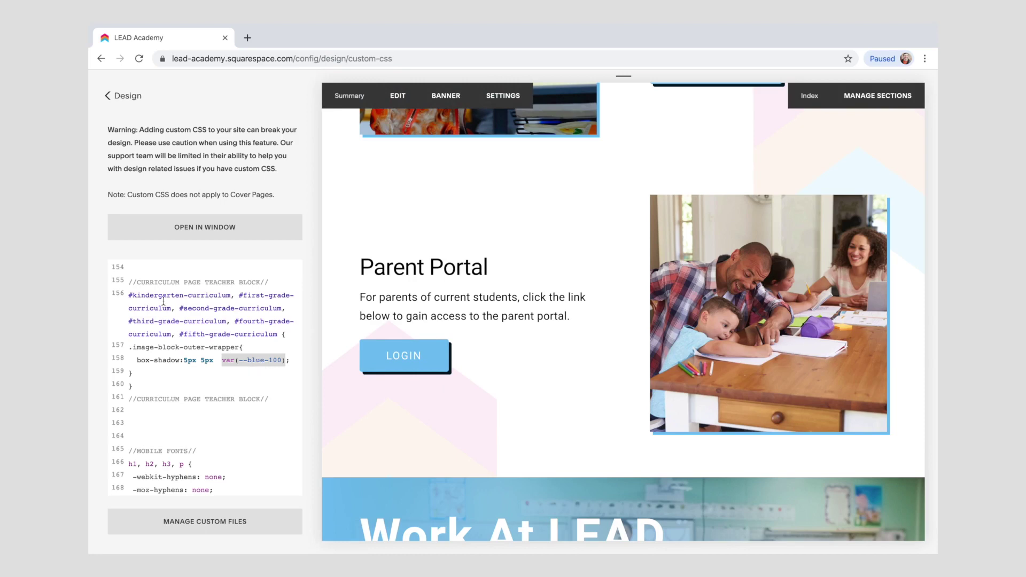
# Step: Highlight all the curriculum page ID selectors, then the #fifth-grade-curriculum selector
pyautogui.moveTo(126, 295); pyautogui.dragTo(281, 333)
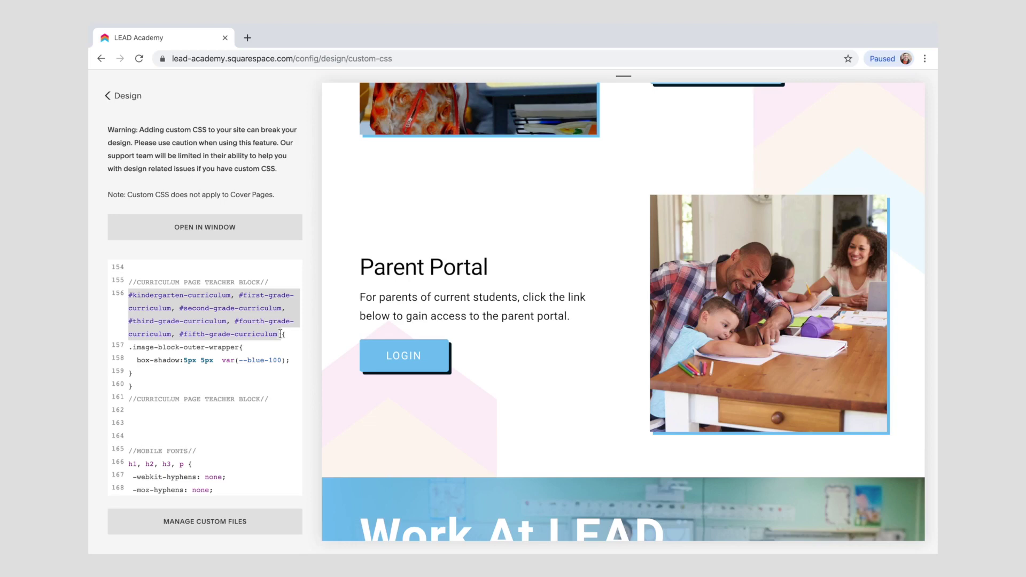
pyautogui.moveTo(278, 334); pyautogui.dragTo(178, 334)
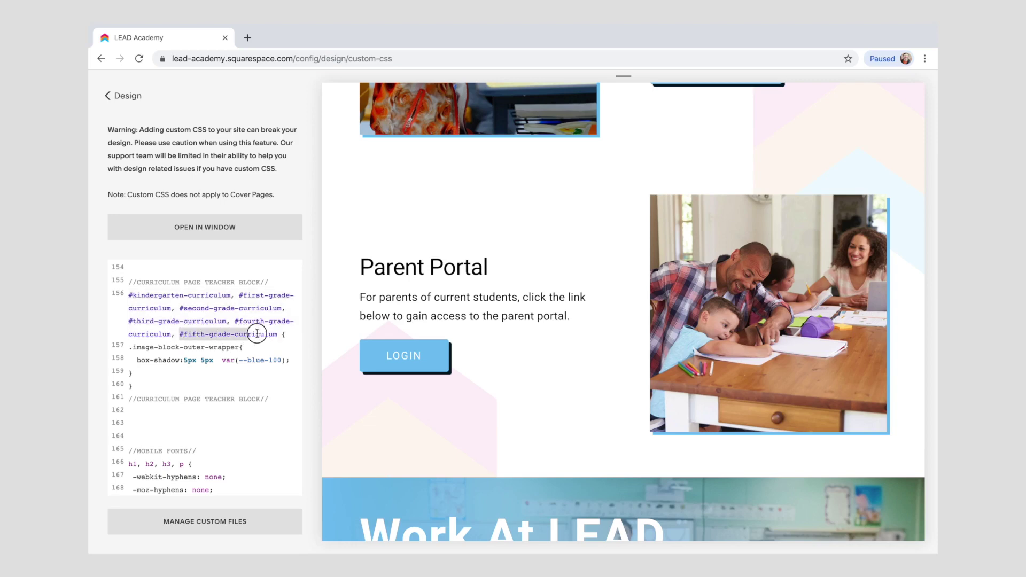
pyautogui.moveTo(178, 334); pyautogui.dragTo(279, 334)
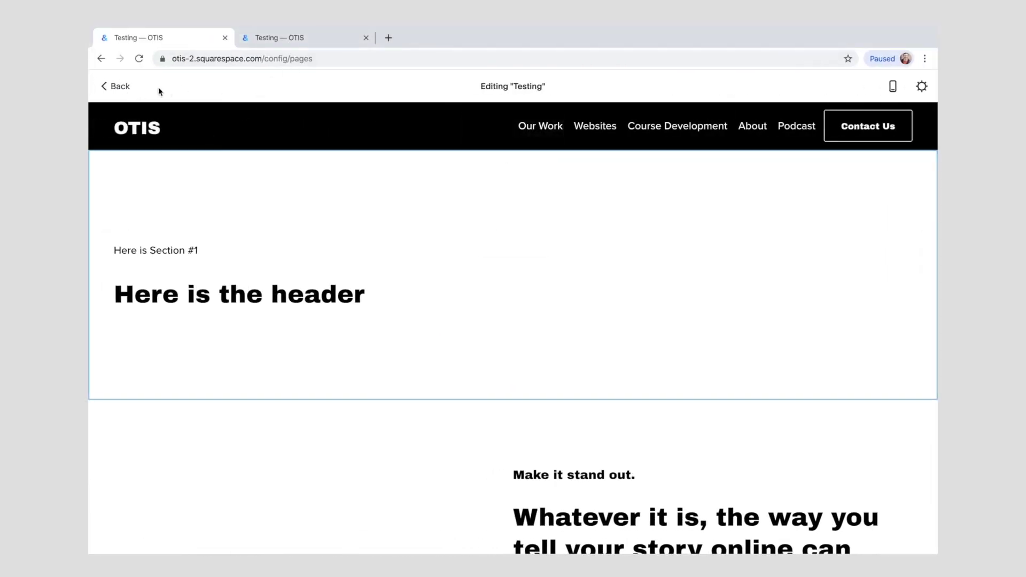
# Step: Leave the Testing page editor for the pages list
pyautogui.click(295, 42)
pyautogui.click(140, 44)
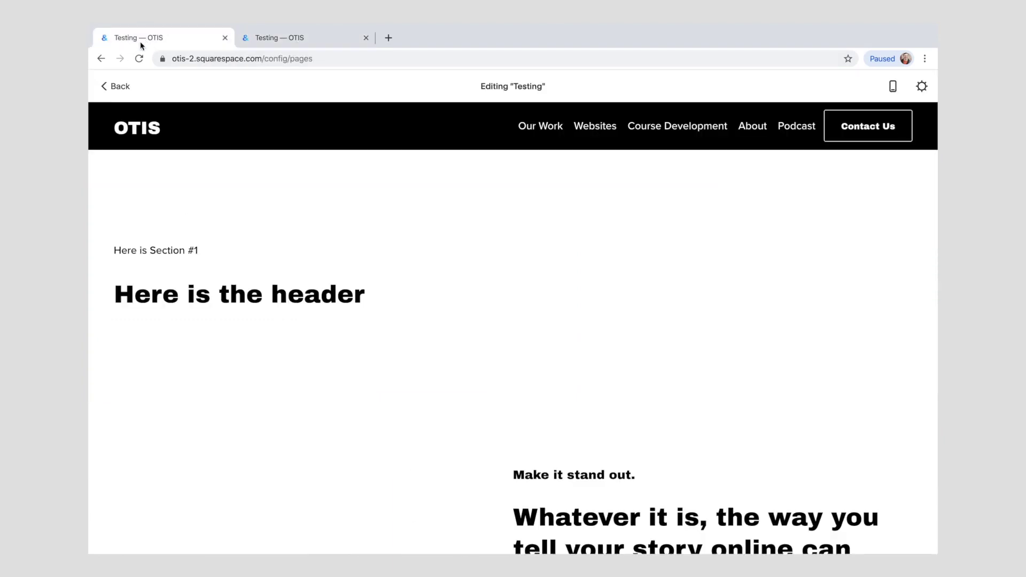
pyautogui.click(113, 86)
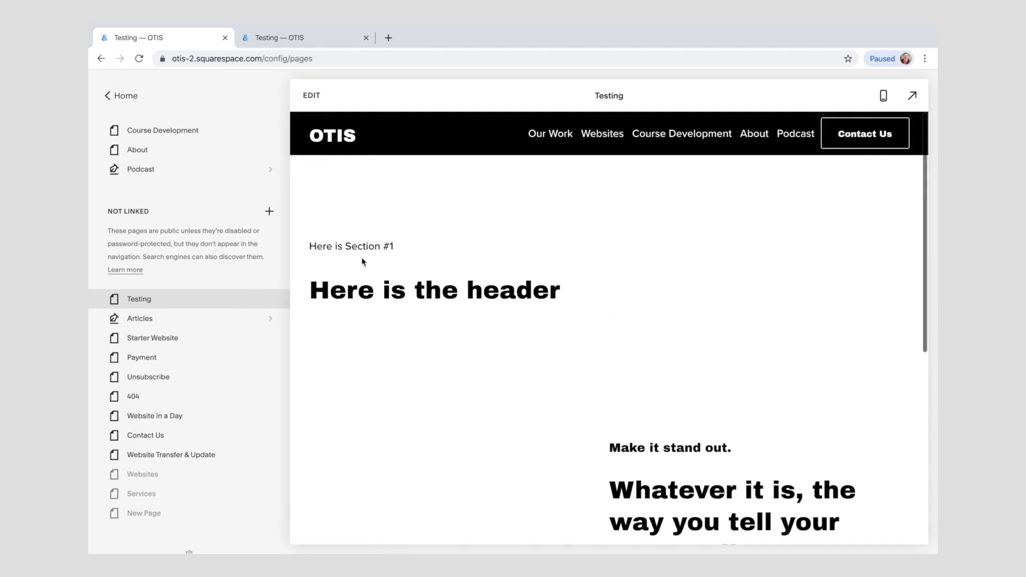
# Step: Point out the 'Here is the header' heading and 'Whatever it is' paragraph, then go Home
pyautogui.moveTo(313, 240); pyautogui.dragTo(593, 314)
pyautogui.click(593, 315)
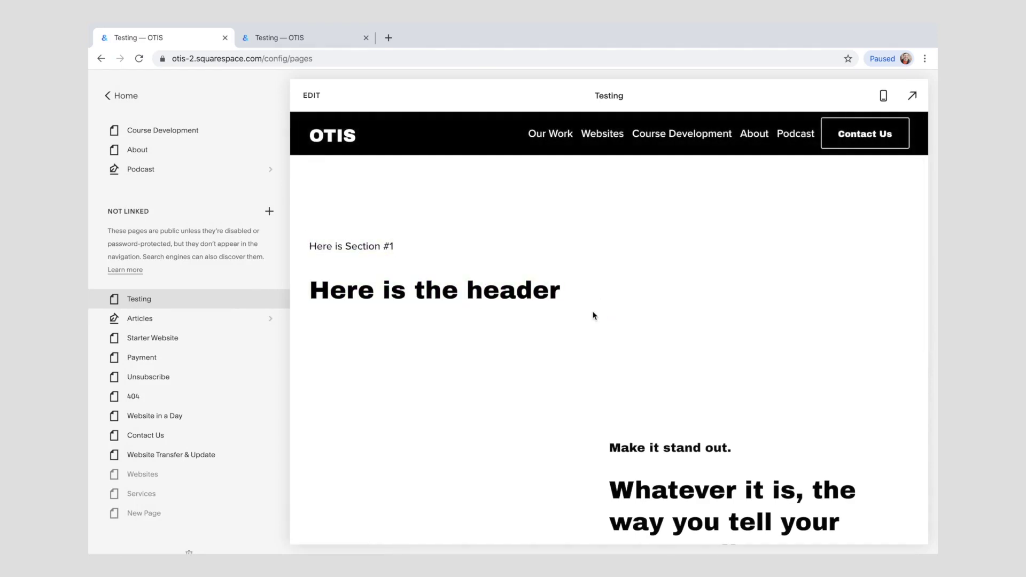
pyautogui.scroll(-1, 593, 315)
pyautogui.scroll(-2, 593, 314)
pyautogui.scroll(2, 596, 318)
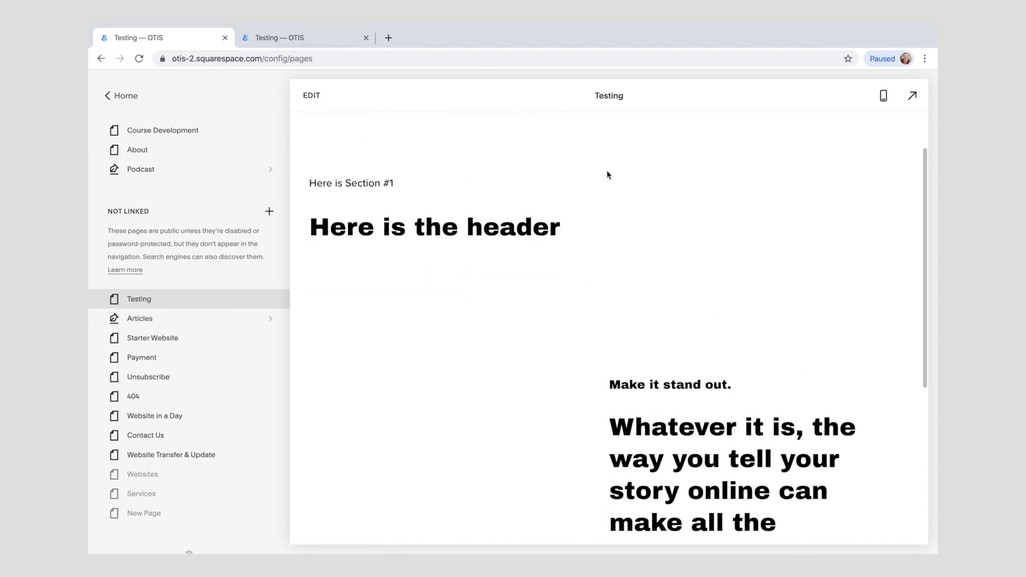
pyautogui.scroll(-1, 607, 174)
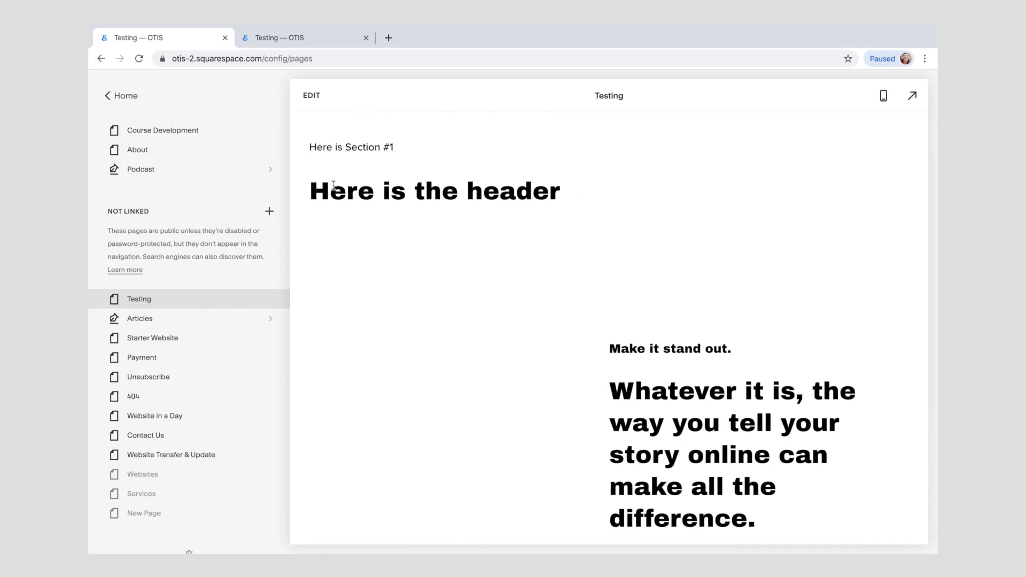
pyautogui.moveTo(328, 193); pyautogui.dragTo(566, 193)
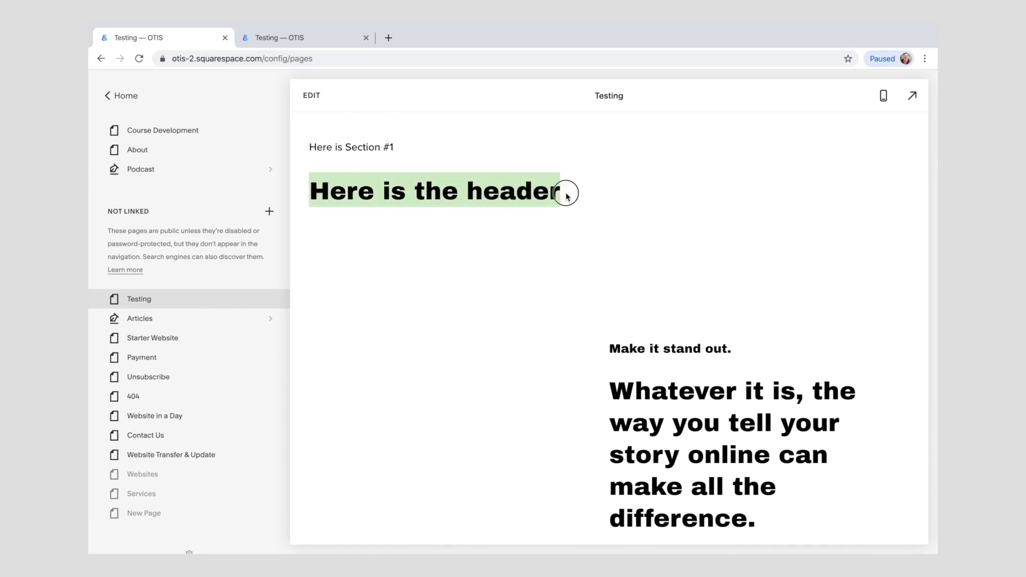
pyautogui.click(565, 192)
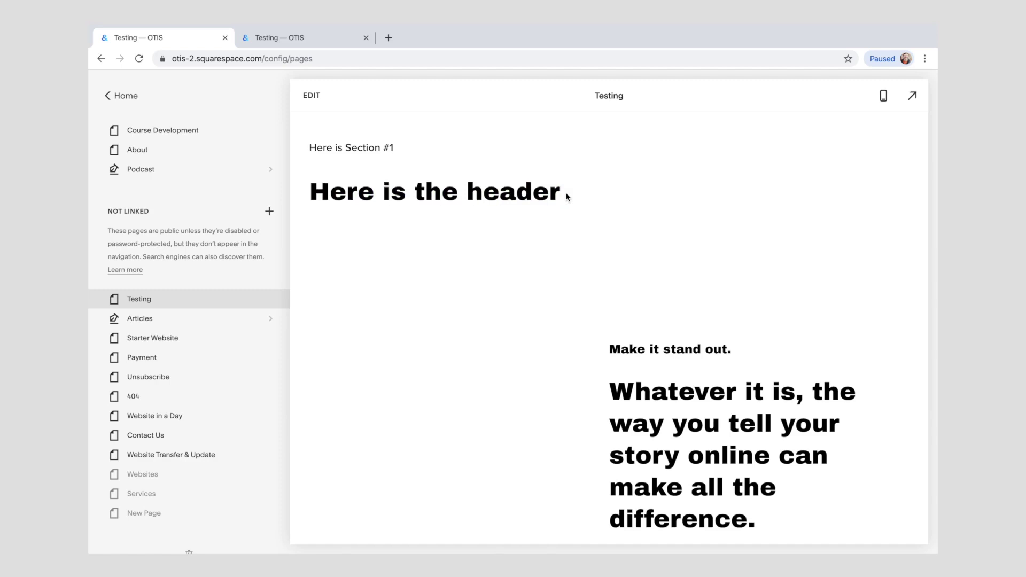
pyautogui.scroll(-1, 565, 192)
pyautogui.moveTo(611, 383)
pyautogui.mouseDown()
pyautogui.moveTo(756, 474)
pyautogui.moveTo(767, 508)
pyautogui.mouseUp()
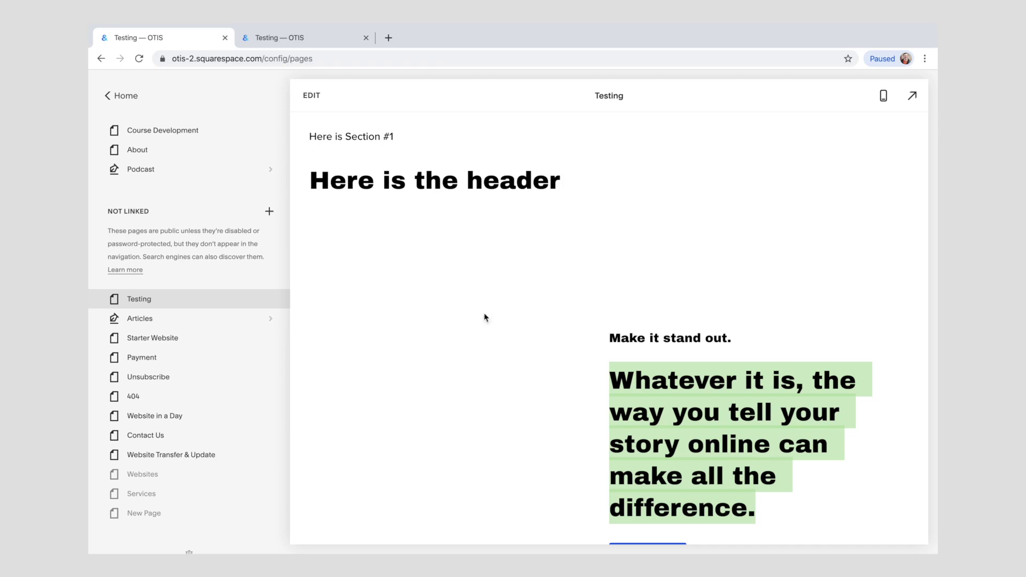
pyautogui.click(126, 94)
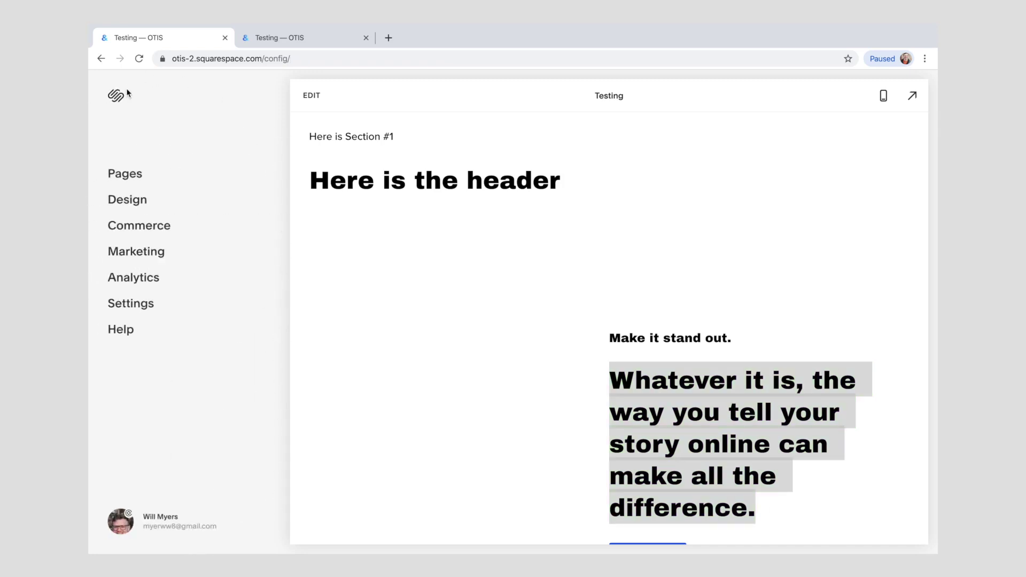
# Step: On the live Testing page, close developer tools and reopen them via View > Developer
pyautogui.click(321, 43)
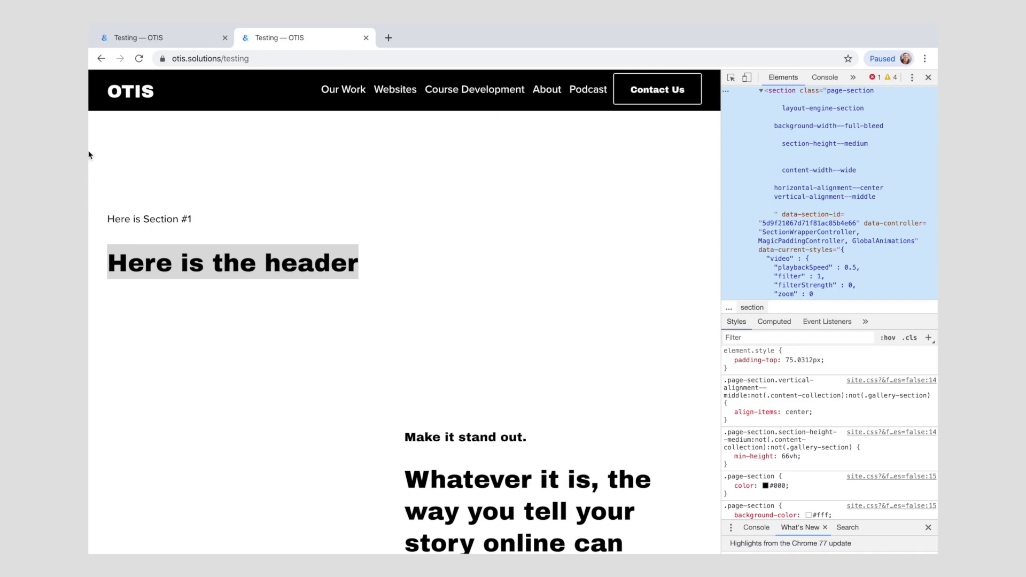
pyautogui.scroll(3, 823, 179)
pyautogui.scroll(5, 823, 179)
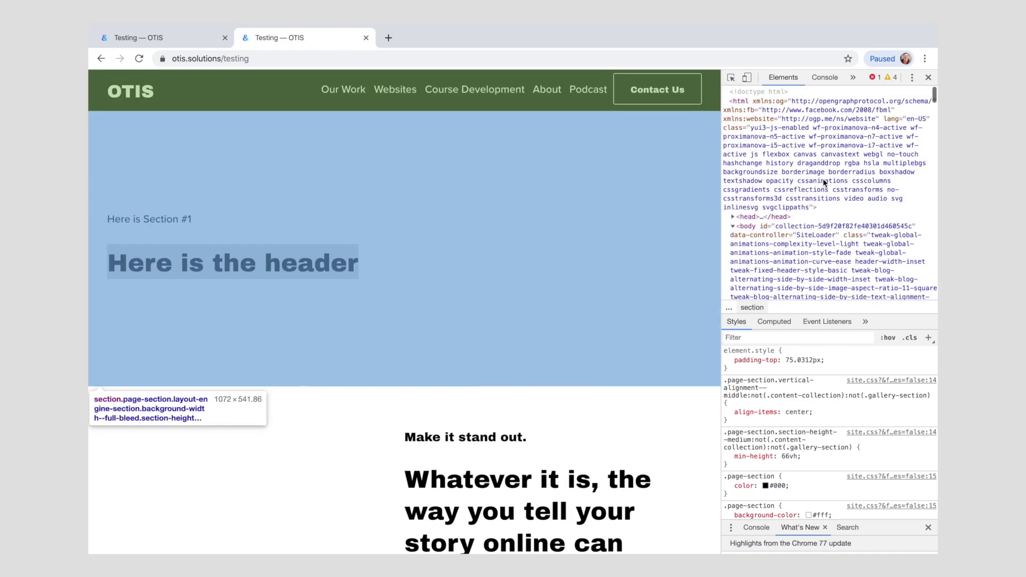
pyautogui.scroll(5, 823, 179)
pyautogui.click(929, 77)
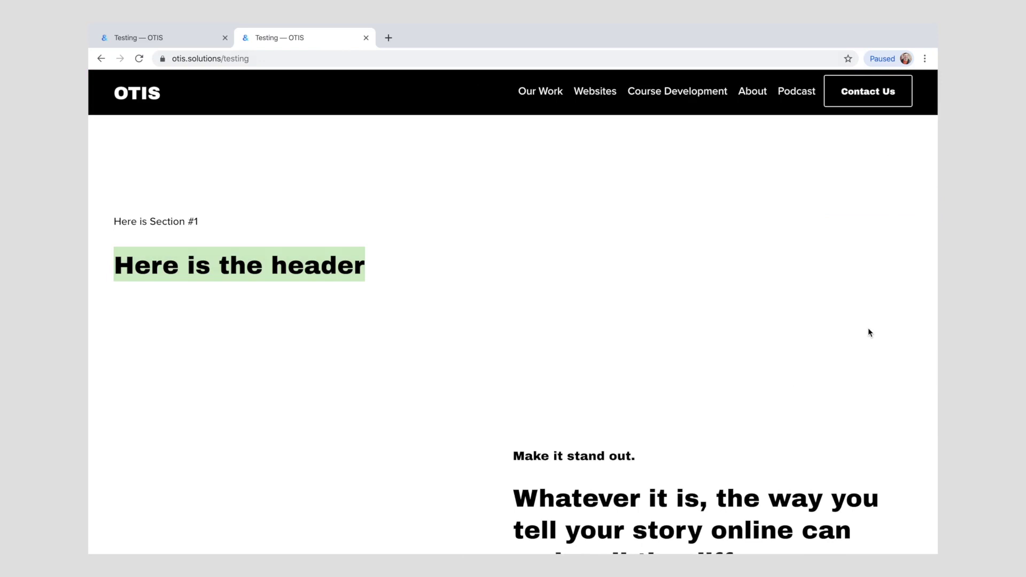
pyautogui.moveTo(513, 29)
pyautogui.click(224, 30)
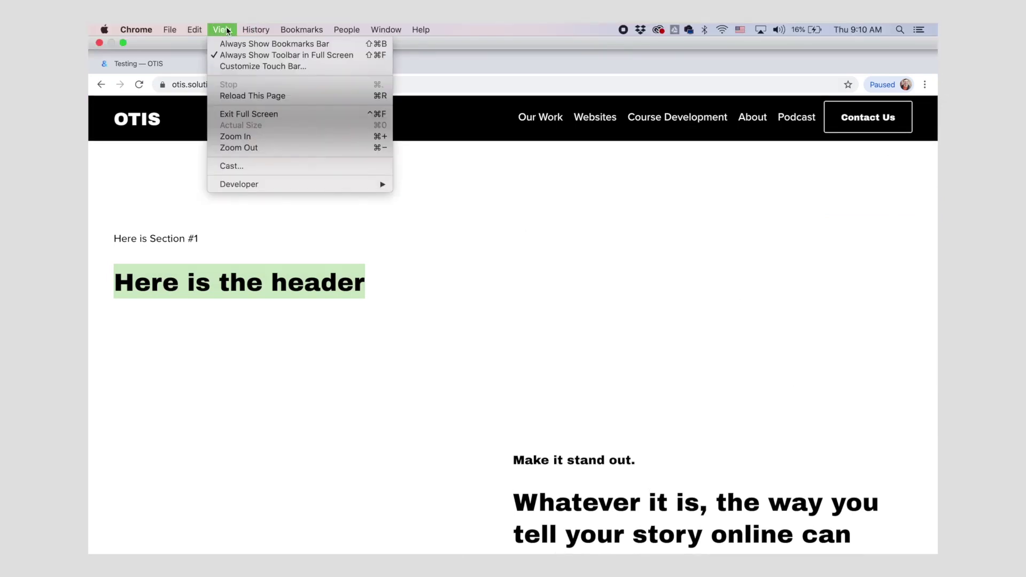
pyautogui.moveTo(239, 184)
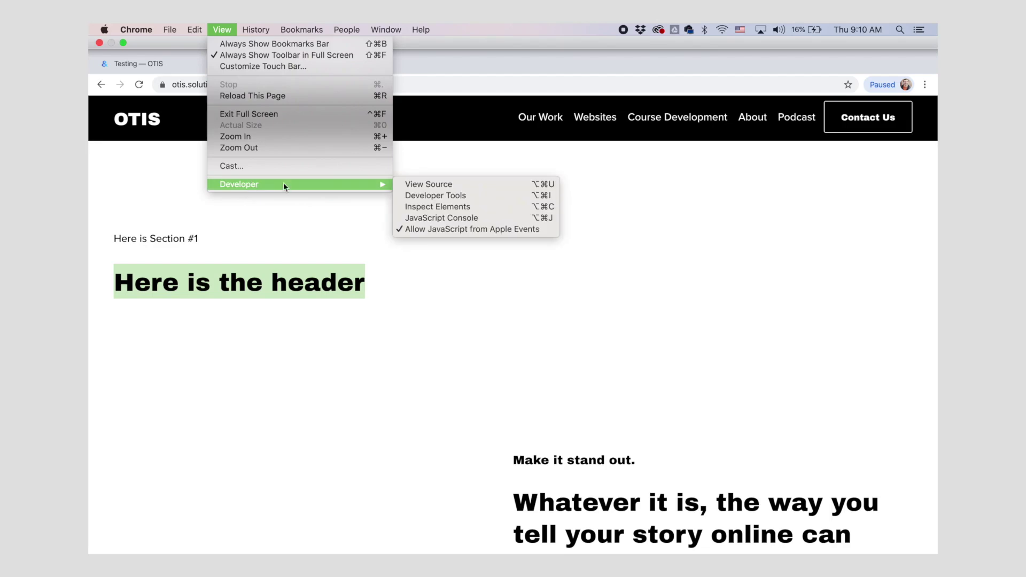
pyautogui.click(454, 195)
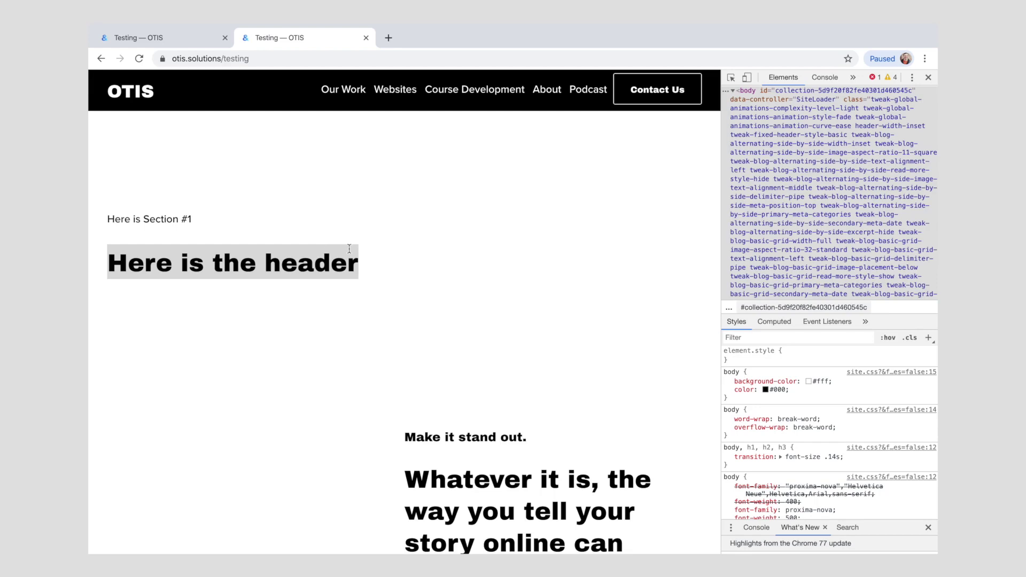
pyautogui.scroll(3, 761, 113)
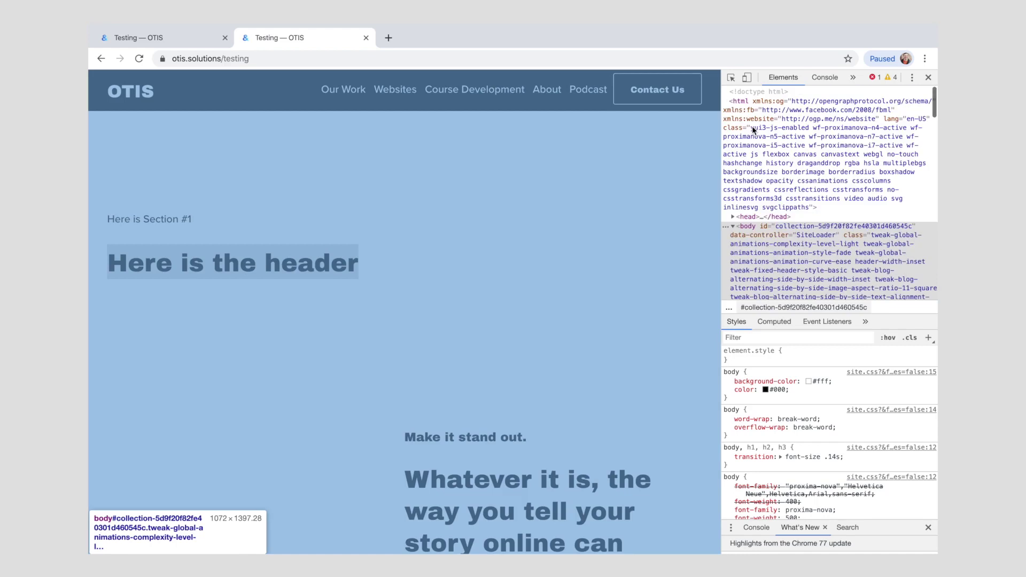
pyautogui.scroll(-3, 752, 126)
pyautogui.scroll(1, 759, 130)
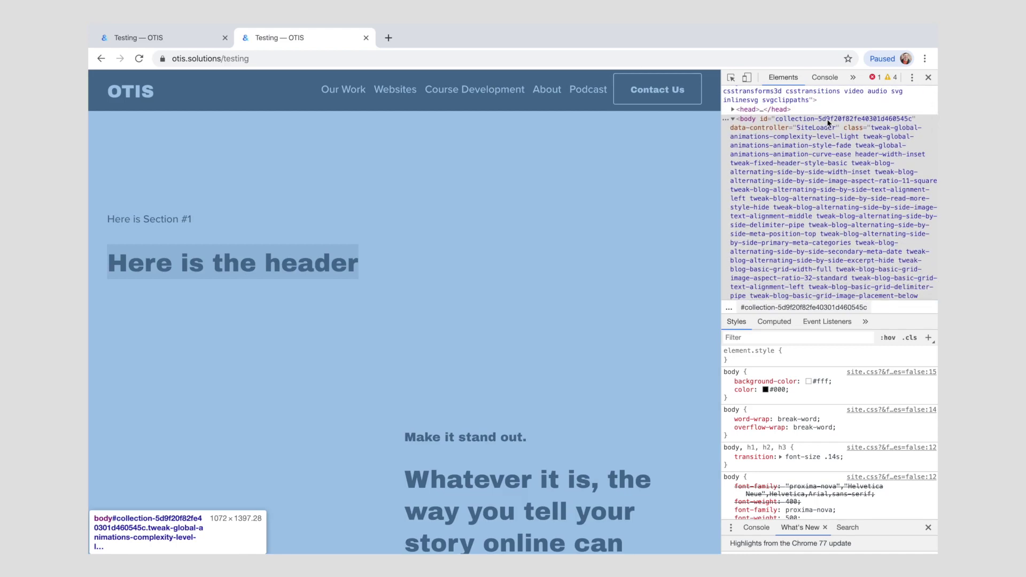
pyautogui.scroll(-1, 766, 173)
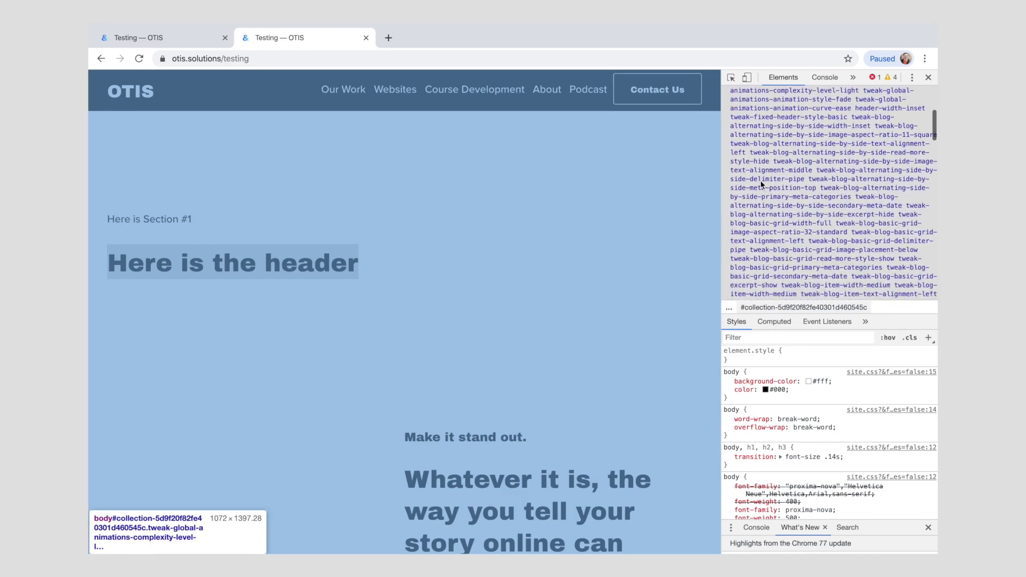
pyautogui.scroll(1, 761, 183)
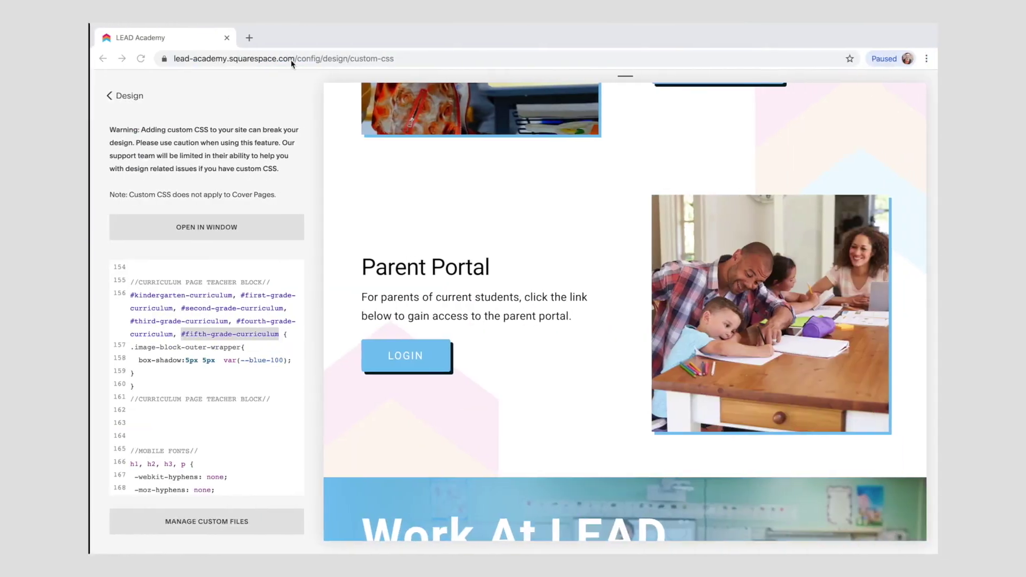
# Step: Load leadacademyal.org in a new tab and expand Site, Site-inner, Content-outer and main.Index
pyautogui.click(247, 38)
pyautogui.write('leadacademyal.org')
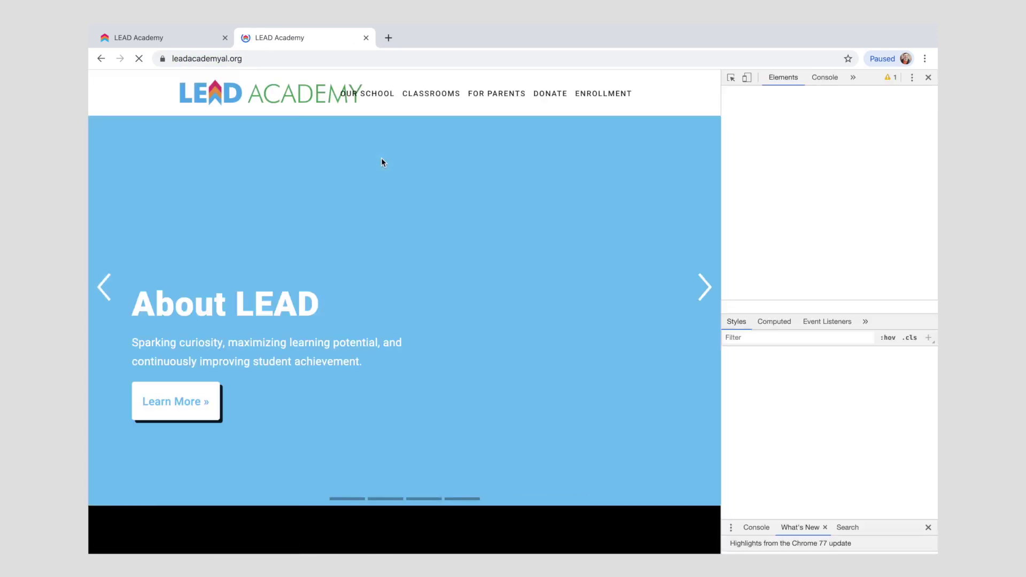
pyautogui.scroll(-1, 402, 241)
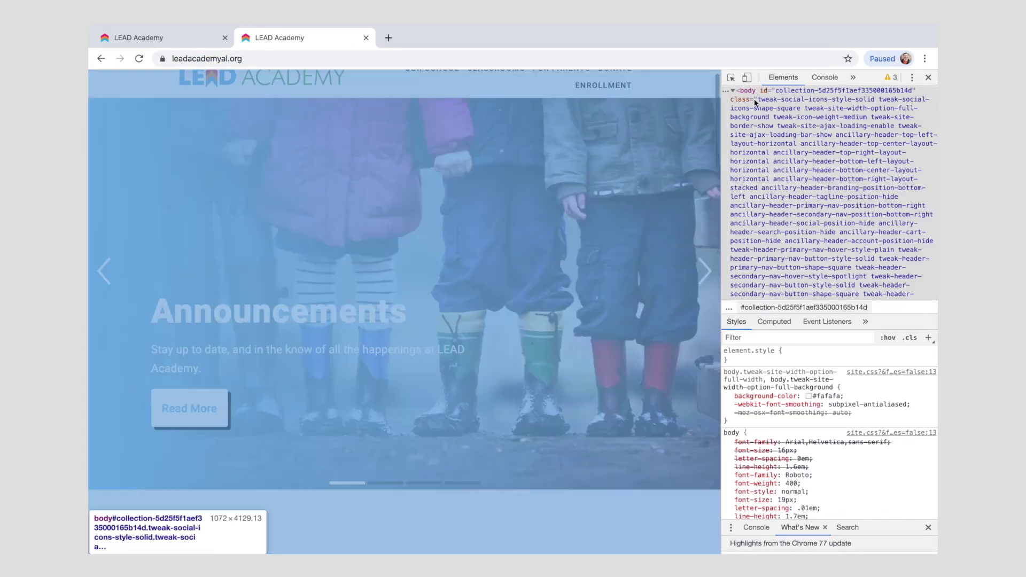
pyautogui.scroll(-3, 828, 239)
pyautogui.scroll(-3, 828, 239)
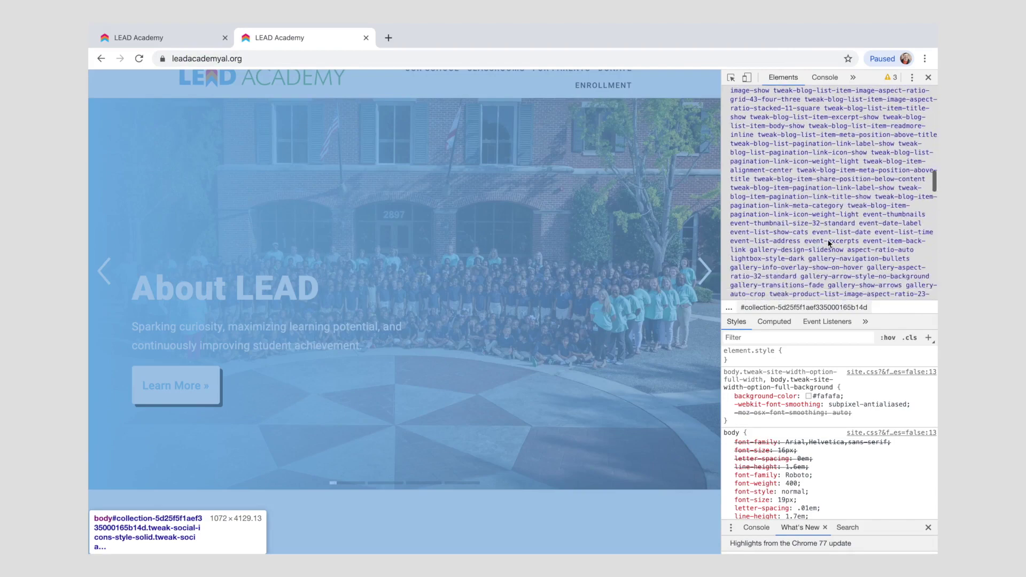
pyautogui.scroll(-3, 828, 239)
pyautogui.scroll(-3, 828, 240)
pyautogui.scroll(-3, 828, 239)
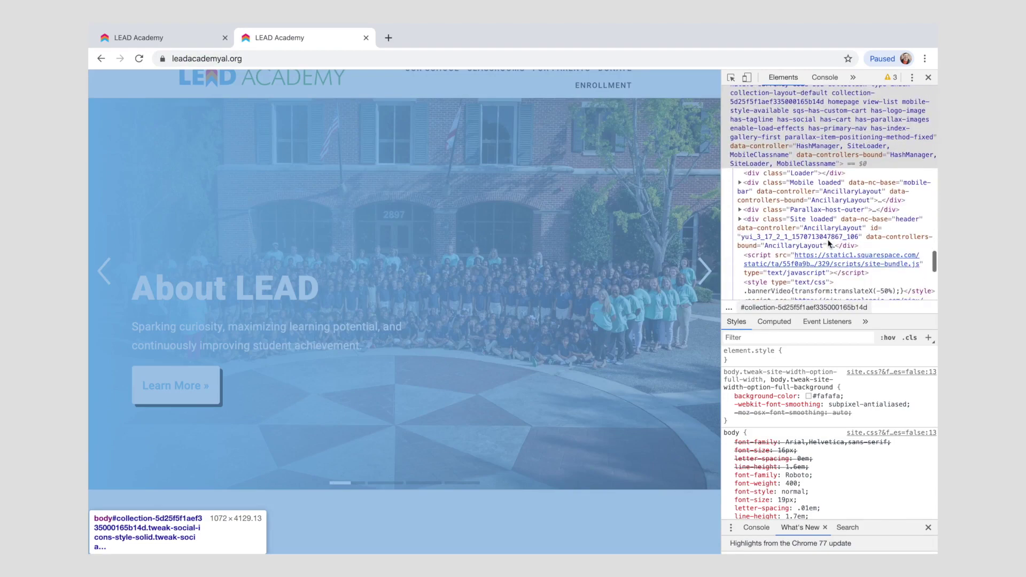
pyautogui.scroll(-2, 829, 242)
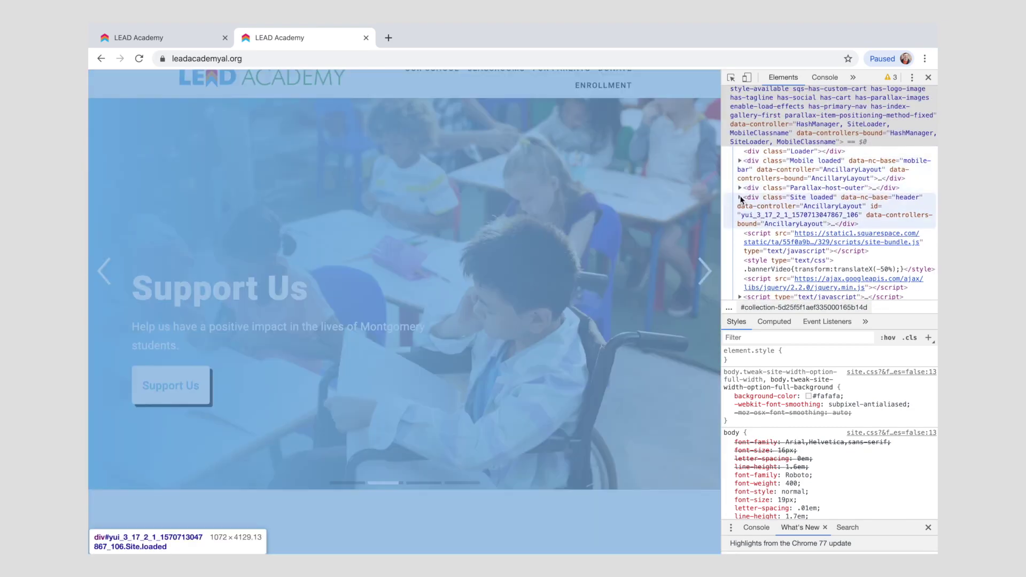
pyautogui.click(739, 198)
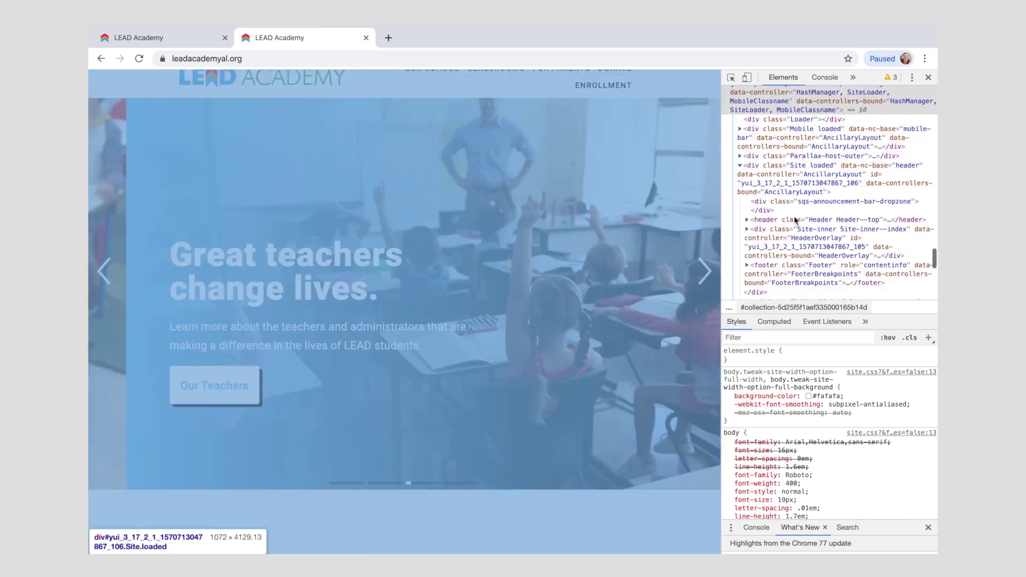
pyautogui.scroll(-2, 794, 210)
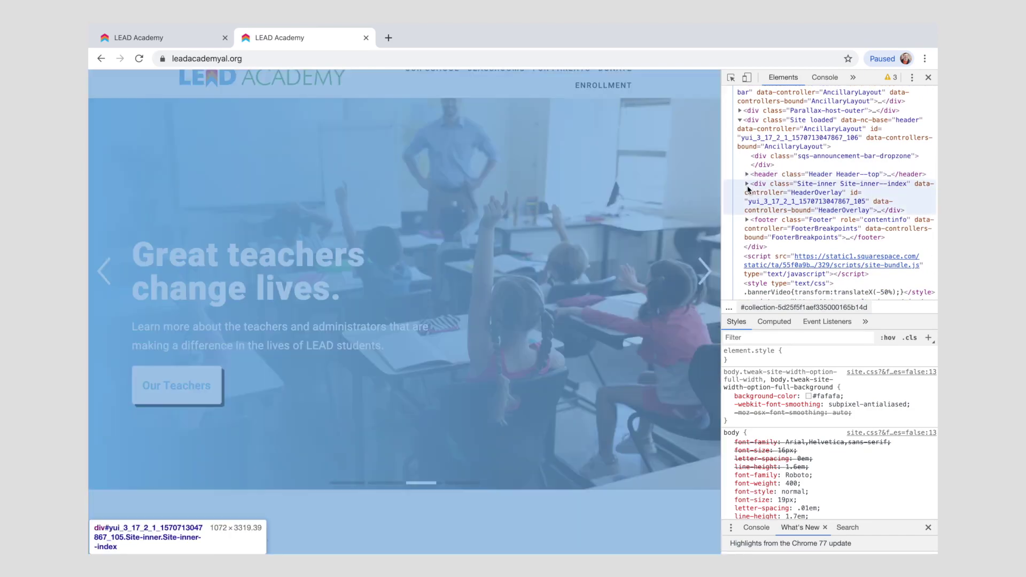
pyautogui.click(746, 184)
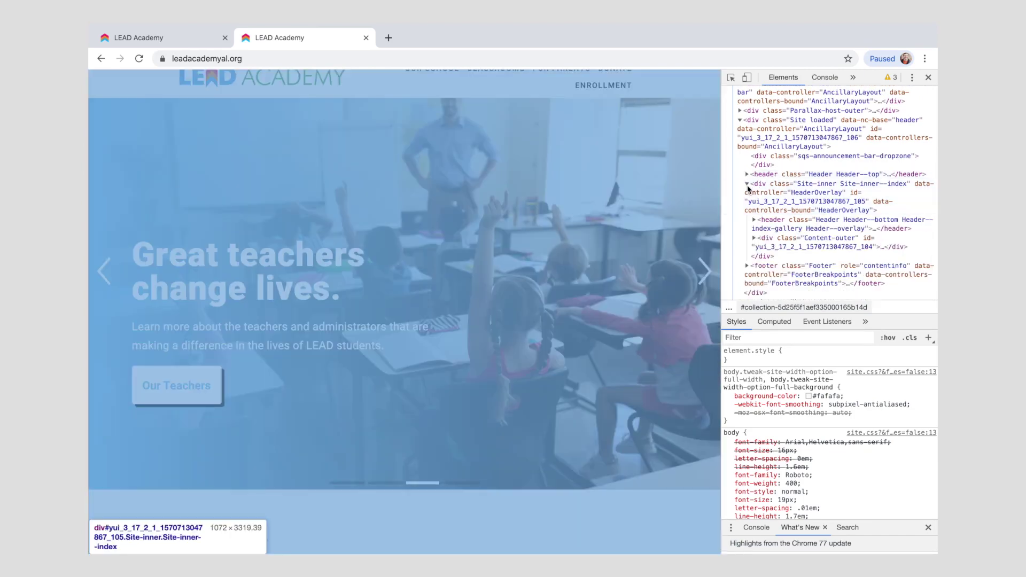
pyautogui.scroll(-2, 802, 185)
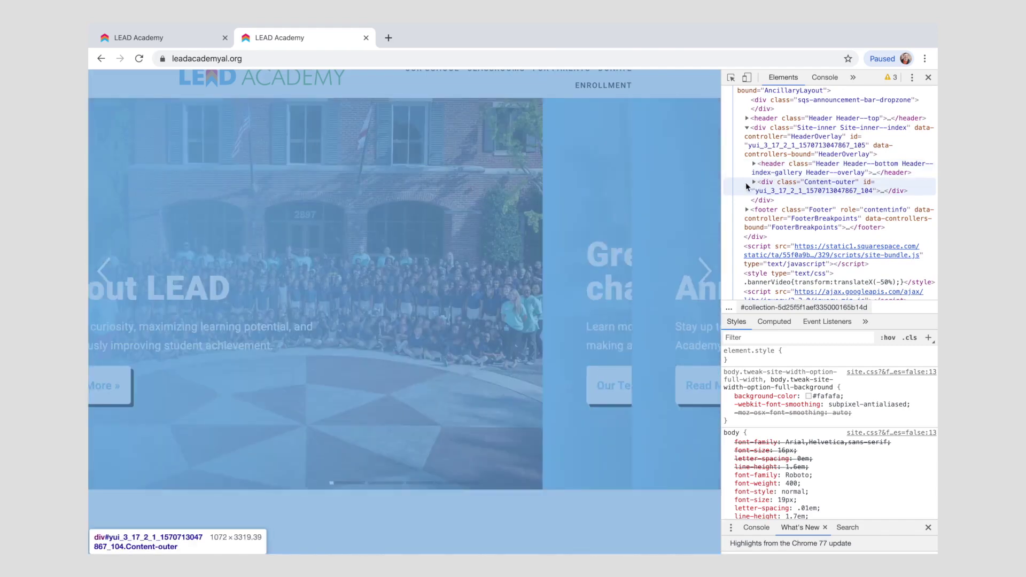
pyautogui.click(754, 182)
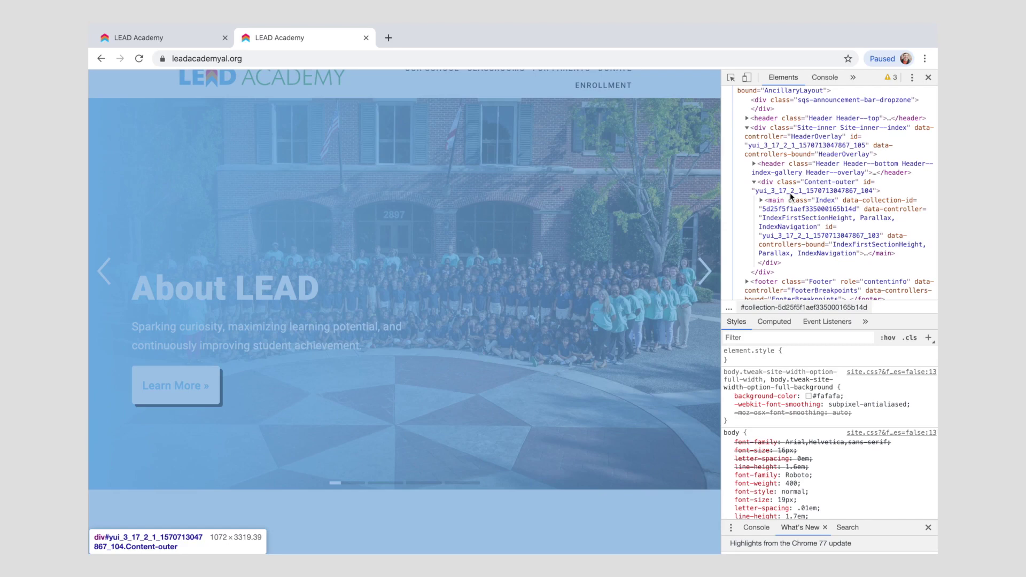
pyautogui.click(760, 200)
pyautogui.scroll(-3, 794, 210)
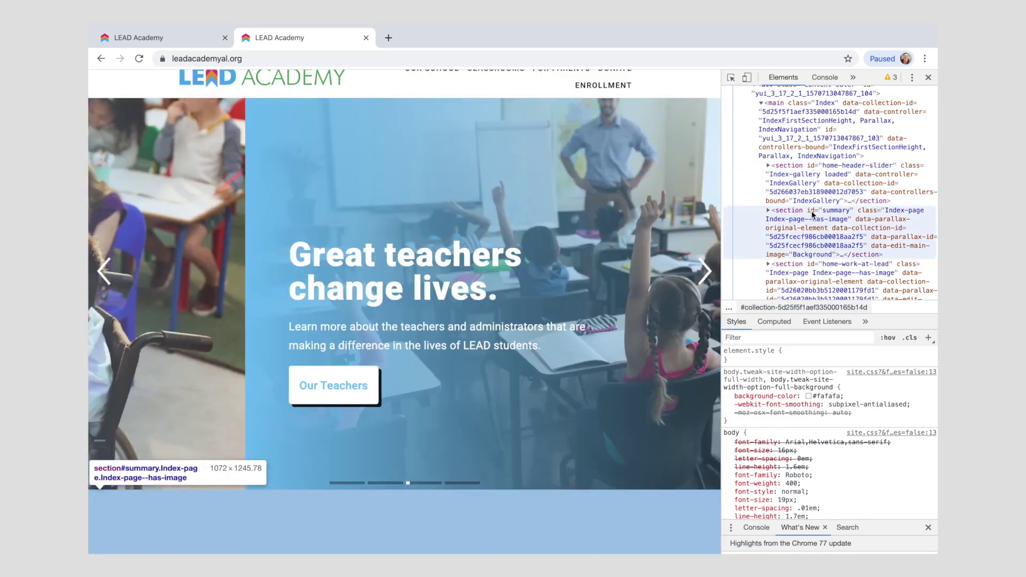
pyautogui.scroll(-2, 806, 216)
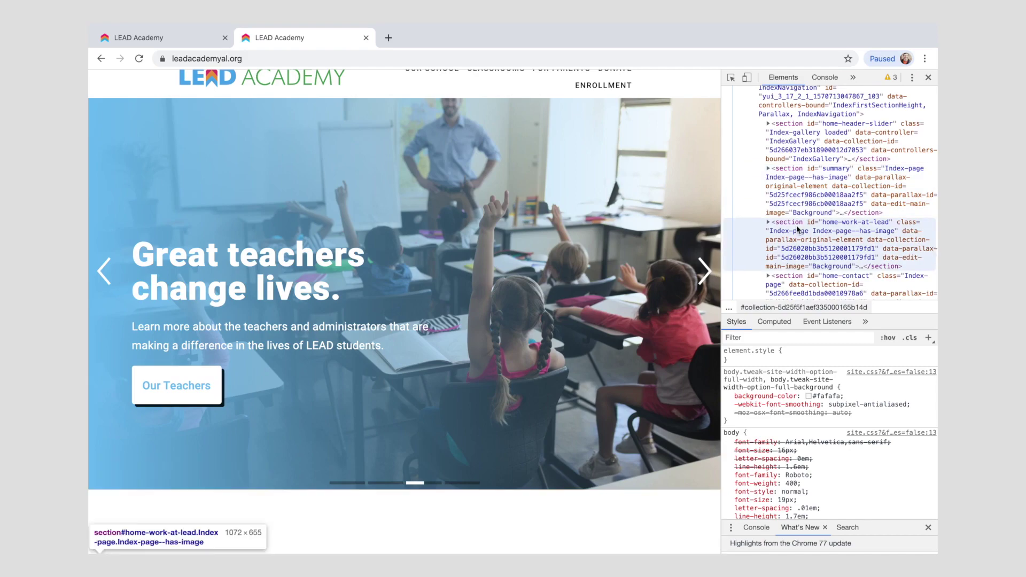
pyautogui.scroll(1, 540, 235)
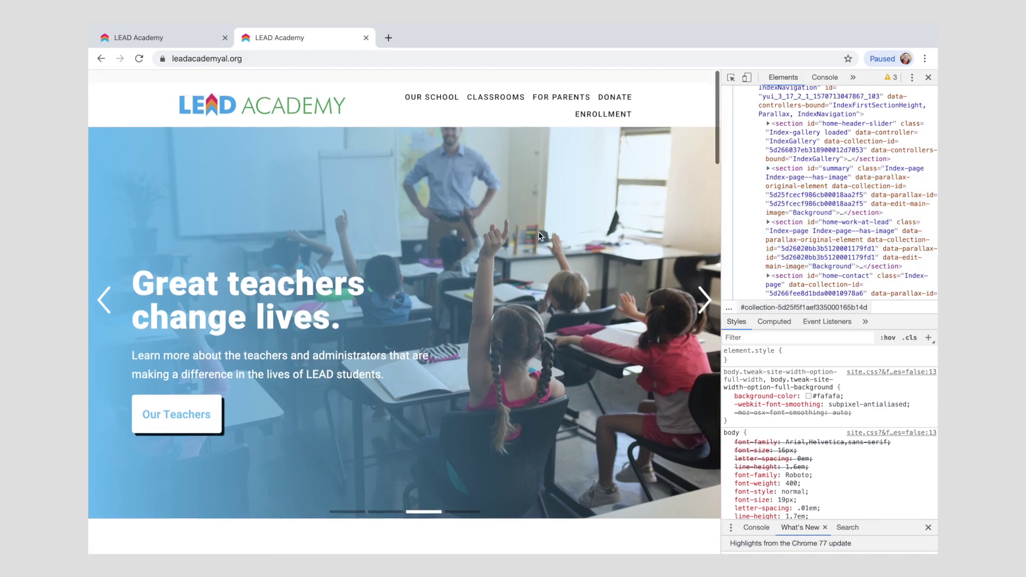
pyautogui.scroll(-5, 774, 183)
pyautogui.scroll(-5, 773, 184)
pyautogui.scroll(2, 773, 183)
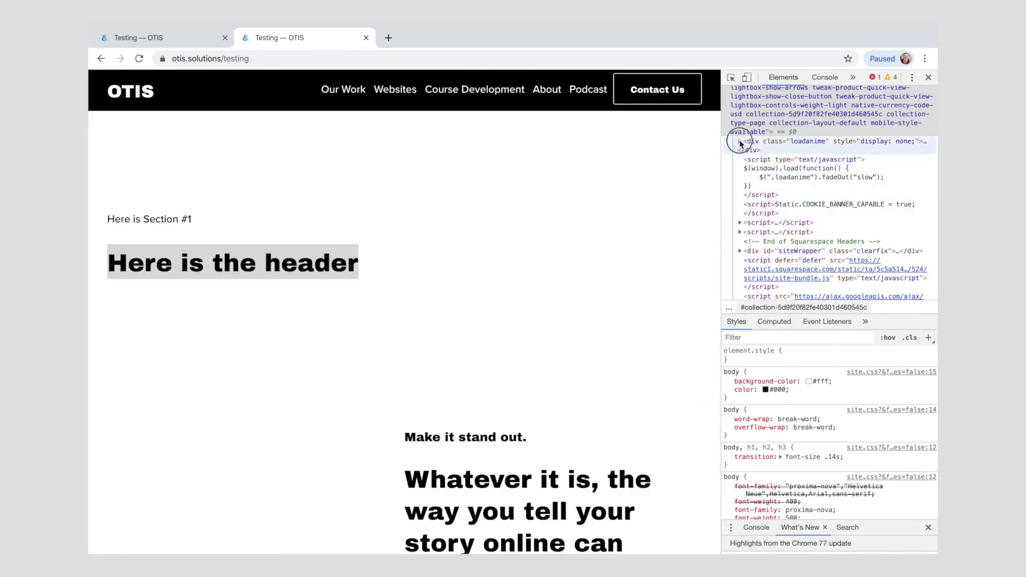
# Step: Expand siteWrapper, main#page and article#sections in Elements to show the first section
pyautogui.click(739, 141)
pyautogui.click(739, 141)
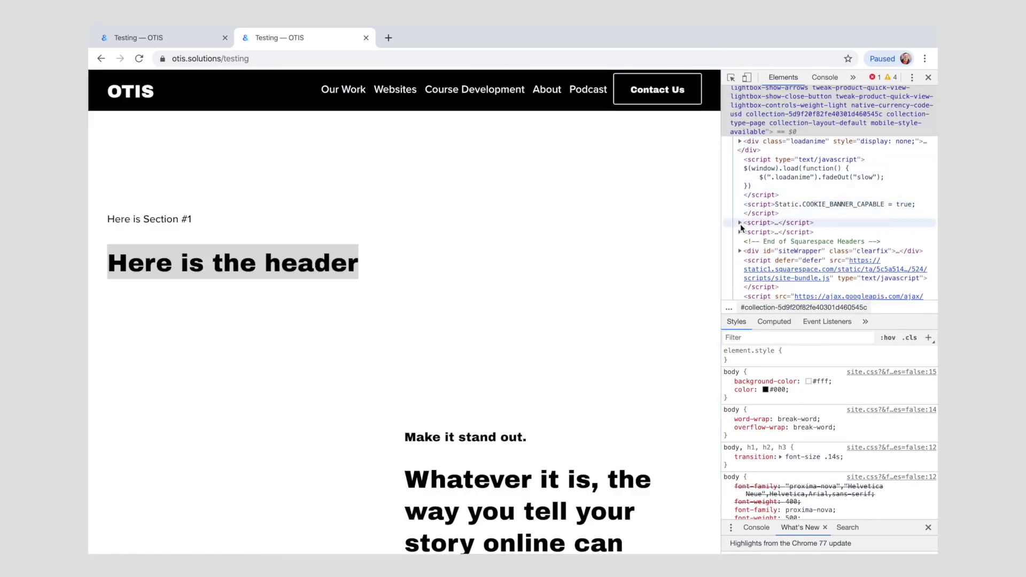
pyautogui.scroll(-1, 739, 247)
pyautogui.scroll(-2, 740, 160)
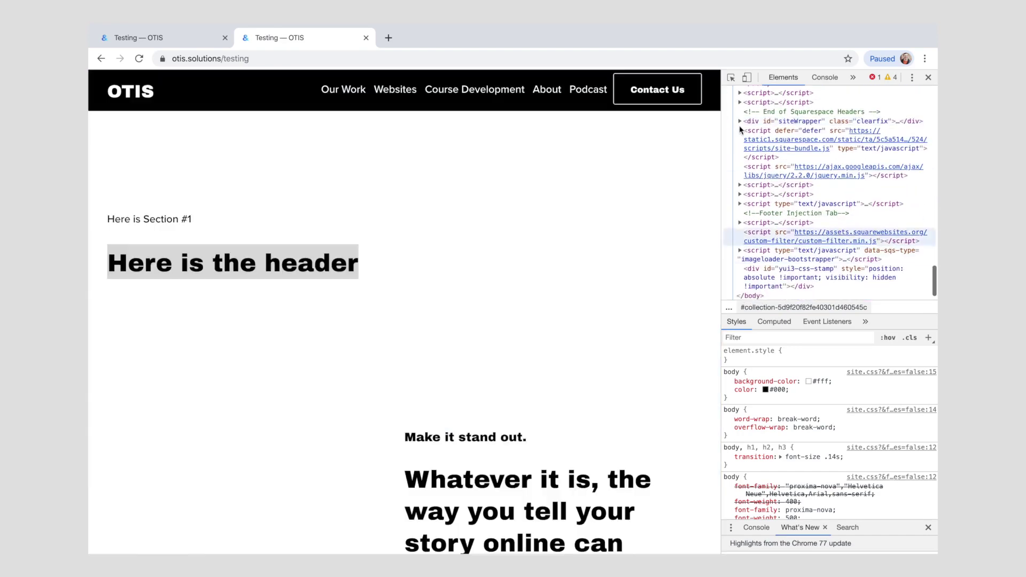
pyautogui.click(740, 121)
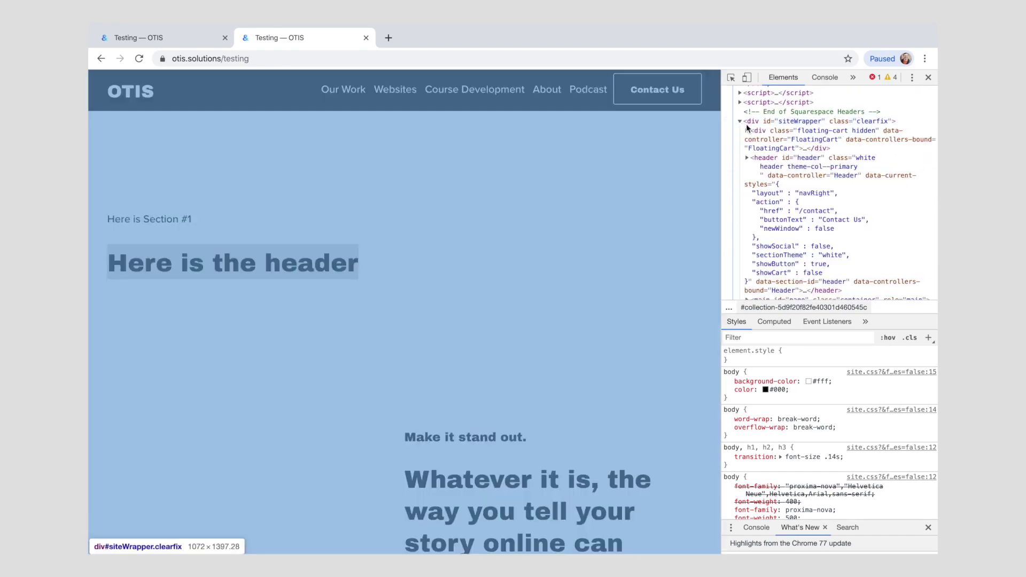
pyautogui.scroll(-2, 756, 247)
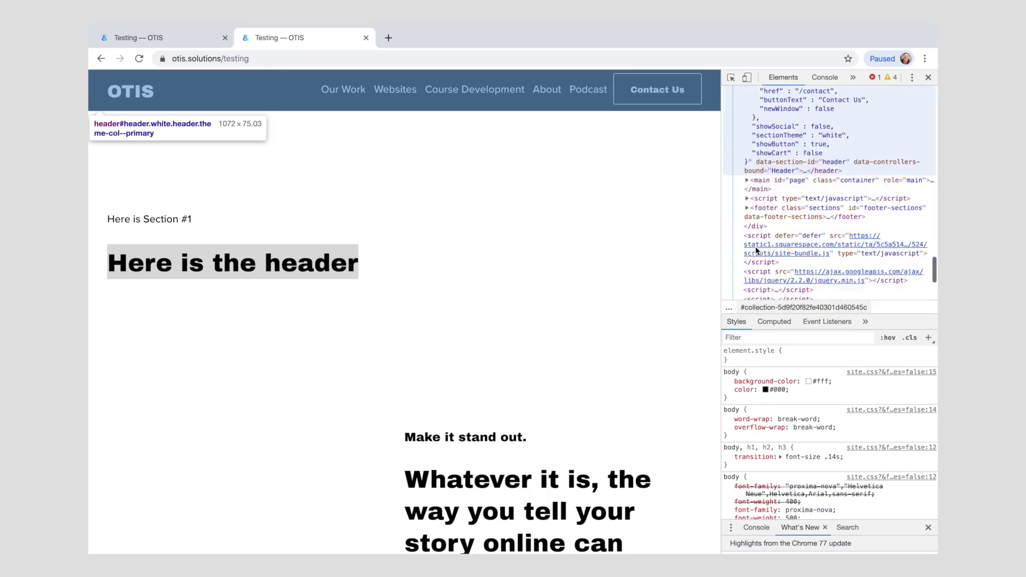
pyautogui.scroll(1, 755, 246)
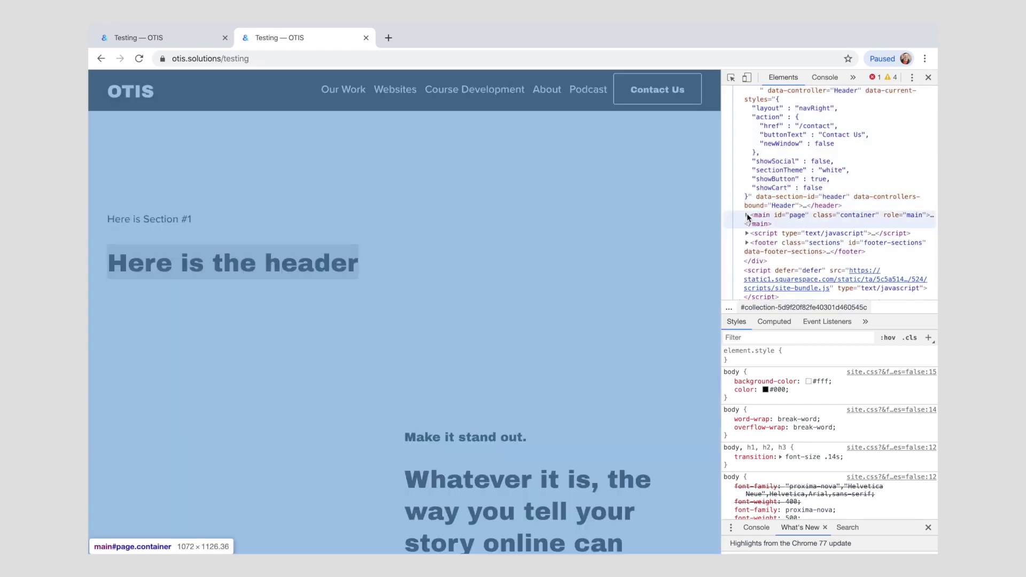
pyautogui.click(746, 215)
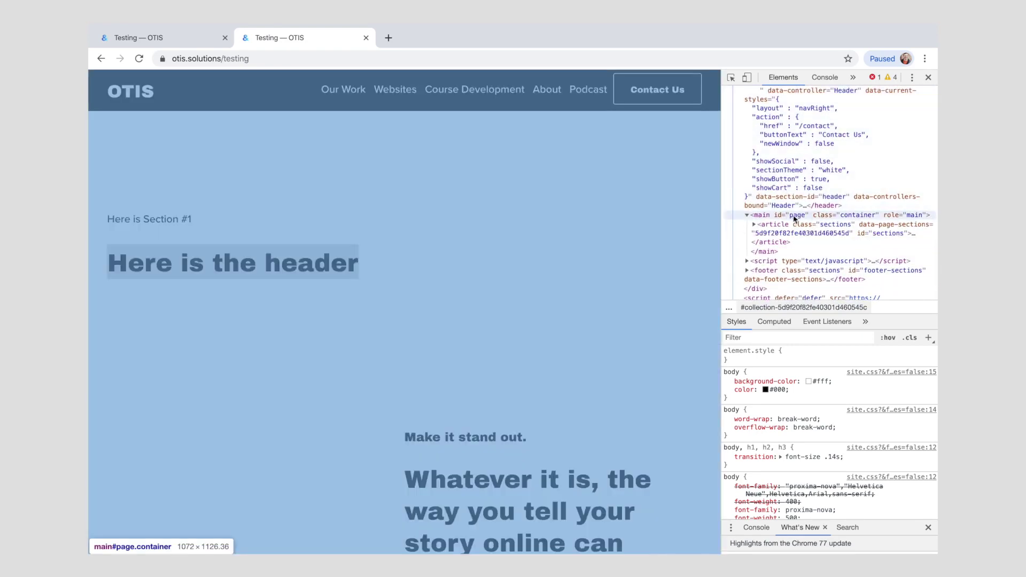
pyautogui.click(754, 228)
pyautogui.scroll(-2, 791, 224)
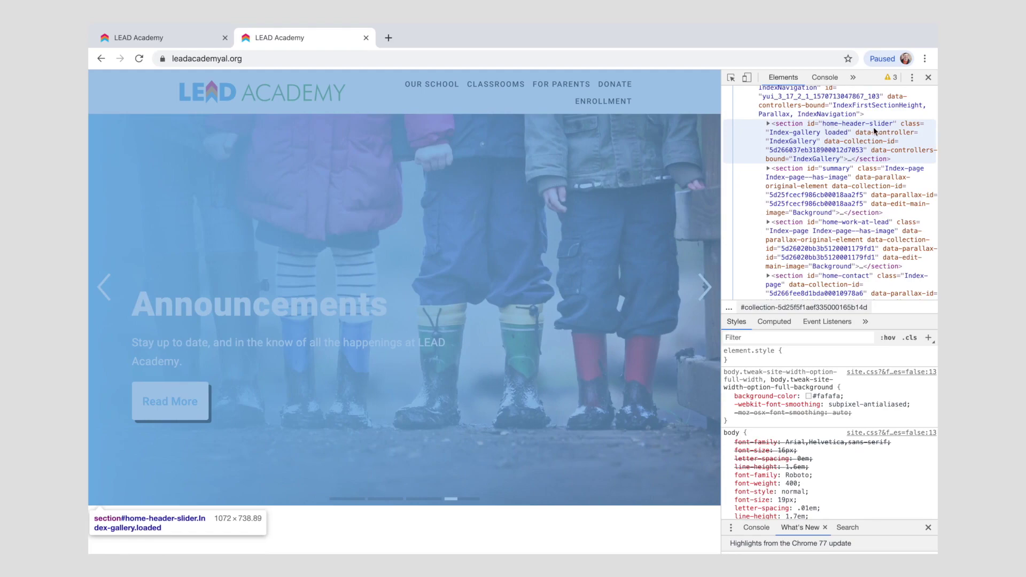
pyautogui.scroll(-2, 530, 319)
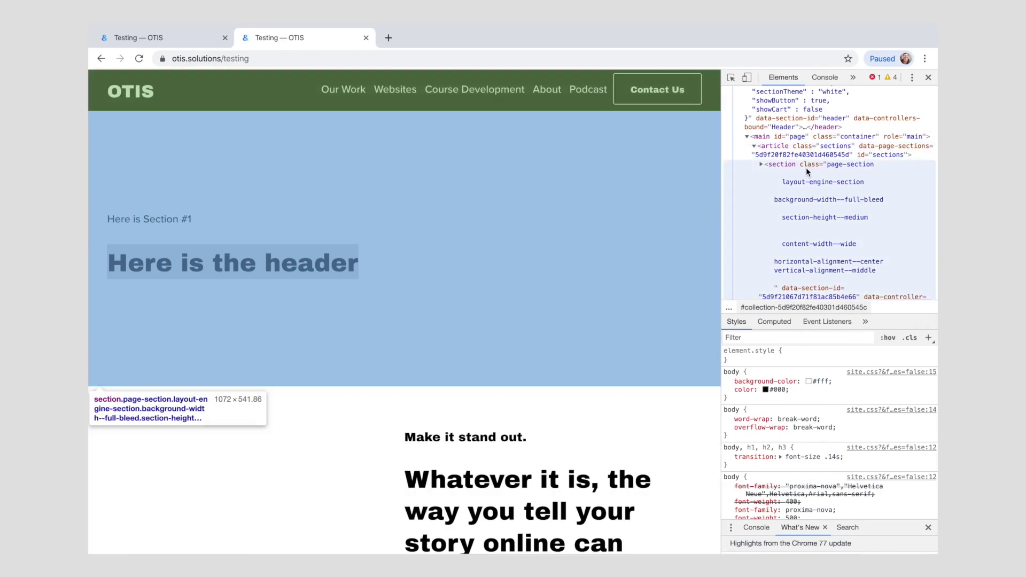
pyautogui.scroll(-1, 806, 176)
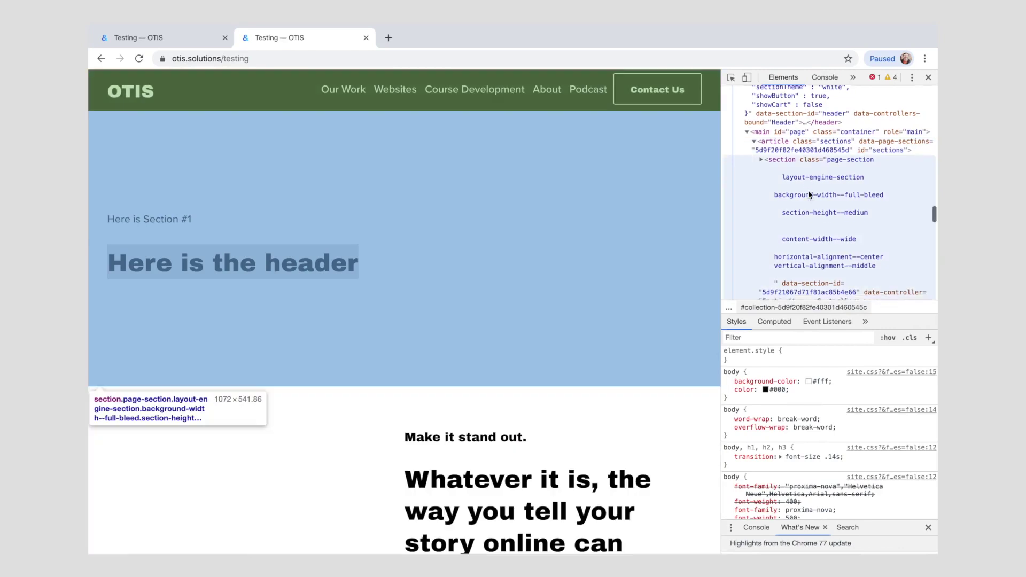
pyautogui.scroll(-2, 808, 191)
pyautogui.scroll(-1, 809, 191)
pyautogui.scroll(-1, 809, 190)
pyautogui.scroll(-1, 808, 191)
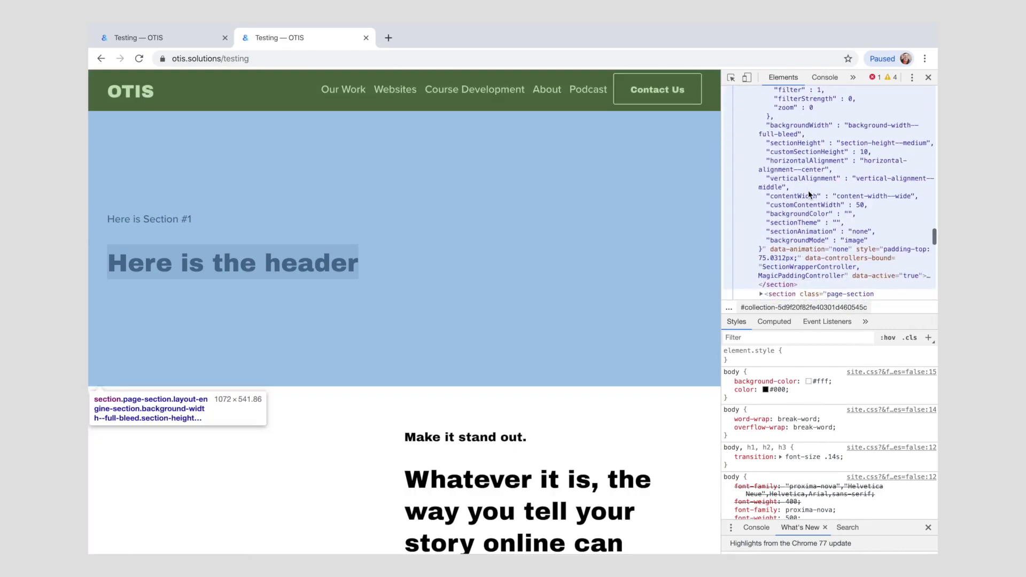
pyautogui.scroll(-1, 809, 190)
pyautogui.scroll(-1, 808, 190)
pyautogui.scroll(2, 808, 190)
pyautogui.scroll(2, 808, 190)
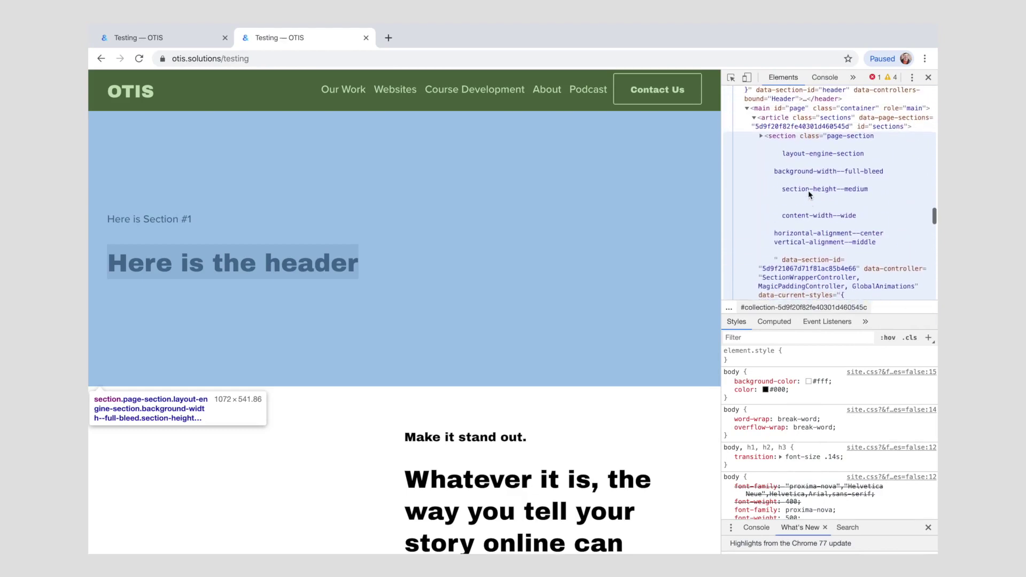
pyautogui.scroll(2, 808, 190)
pyautogui.scroll(2, 808, 189)
pyautogui.scroll(-1, 808, 189)
pyautogui.scroll(-1, 808, 190)
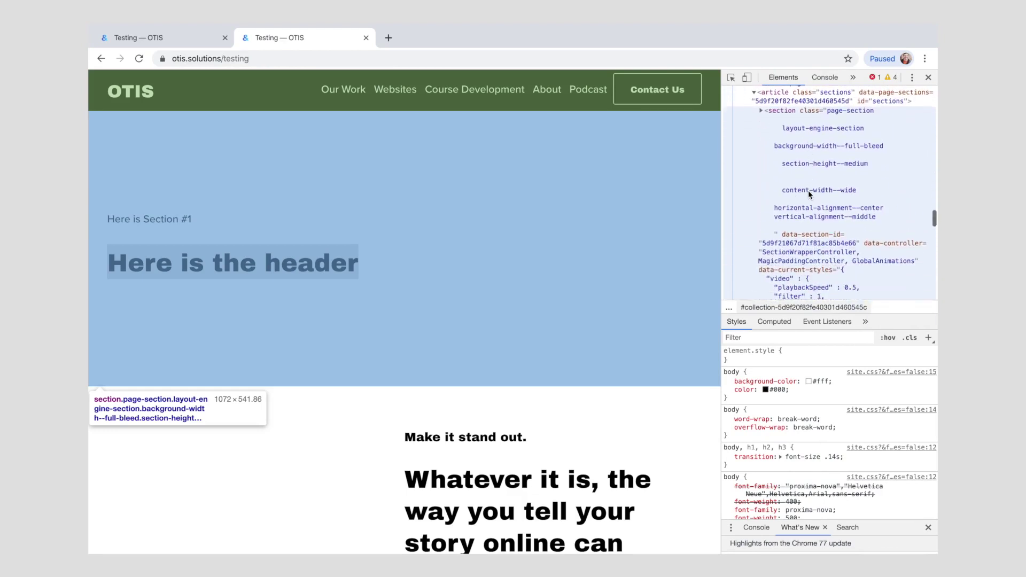
pyautogui.scroll(-1, 809, 190)
# Step: Copy the first section's data-section-id attribute from Elements and return to the editor tab
pyautogui.click(781, 213)
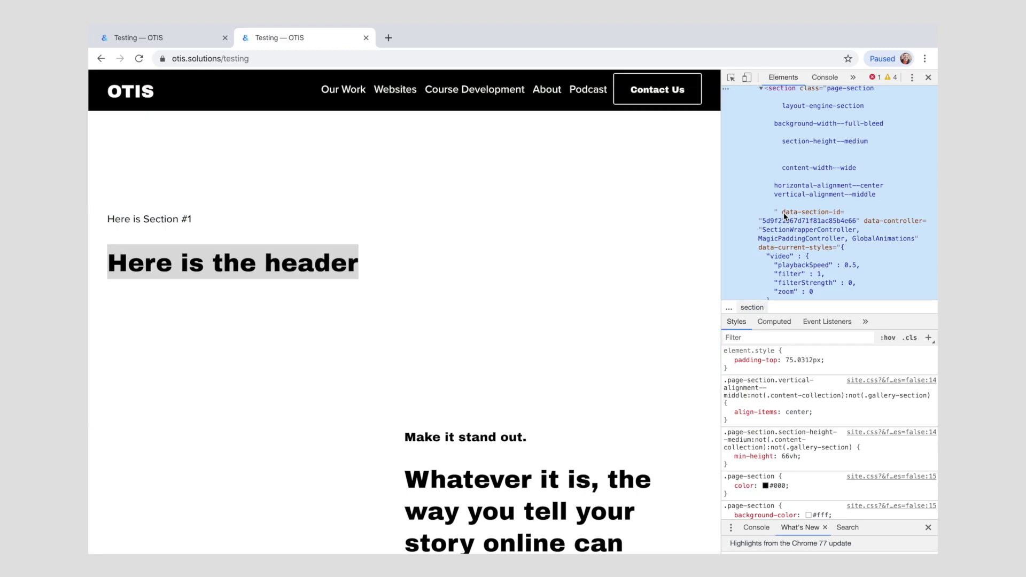
pyautogui.doubleClick(793, 213)
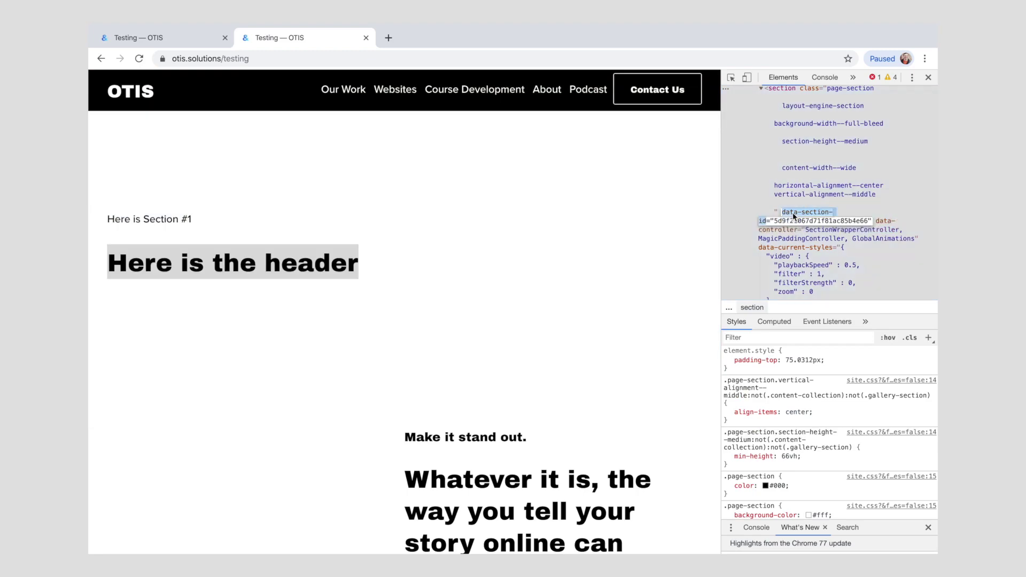
pyautogui.doubleClick(811, 221)
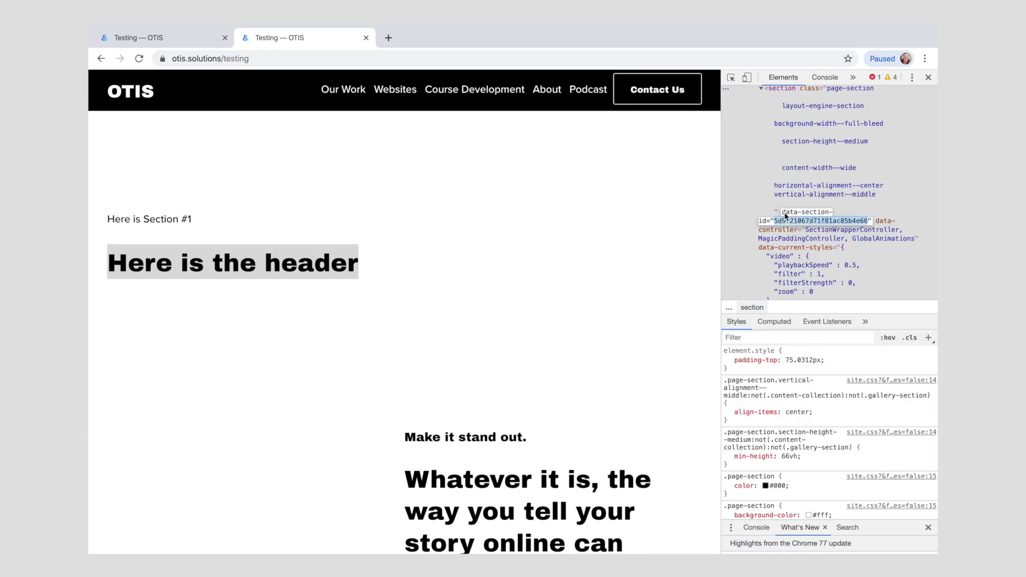
pyautogui.click(828, 226)
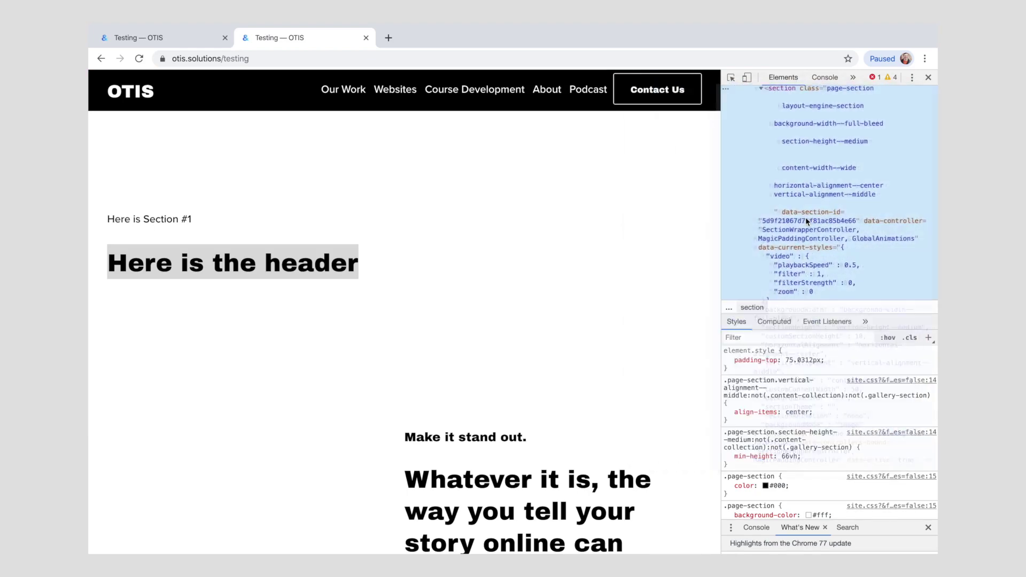
pyautogui.doubleClick(806, 218)
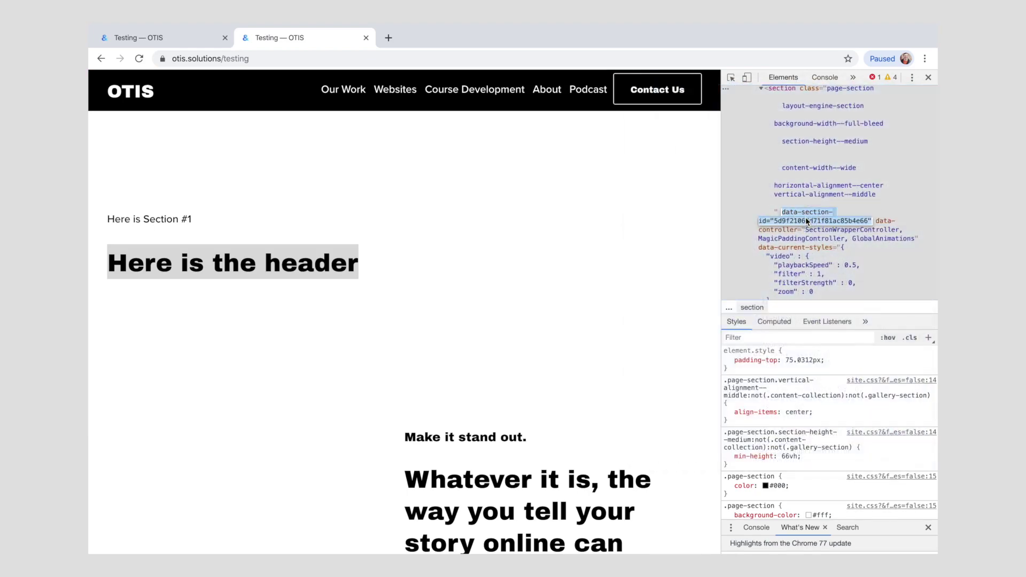
pyautogui.click(170, 44)
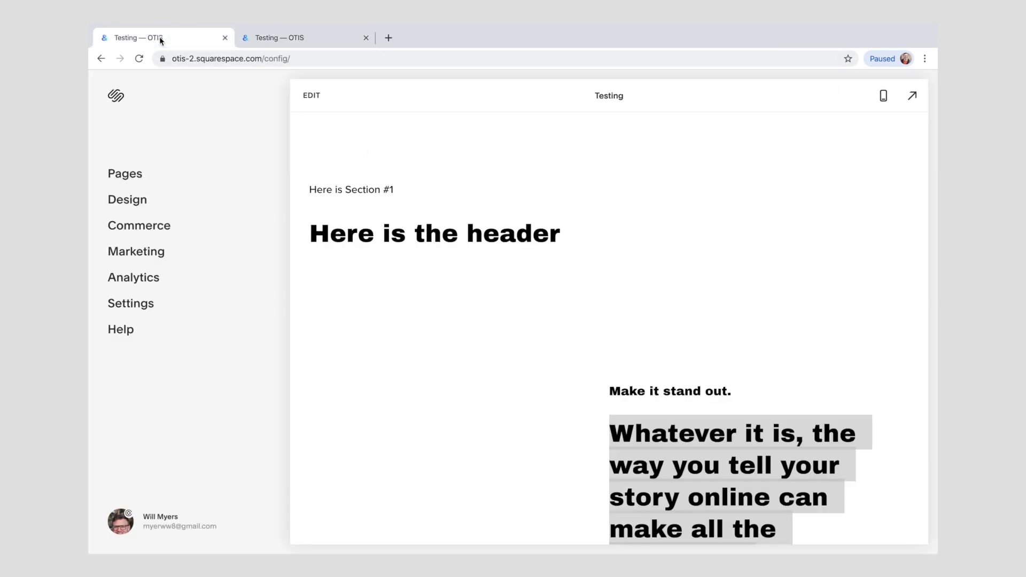
# Step: In Design > Custom CSS, add a line under //TESTING PAGE// and paste the section id
pyautogui.click(129, 202)
pyautogui.click(131, 465)
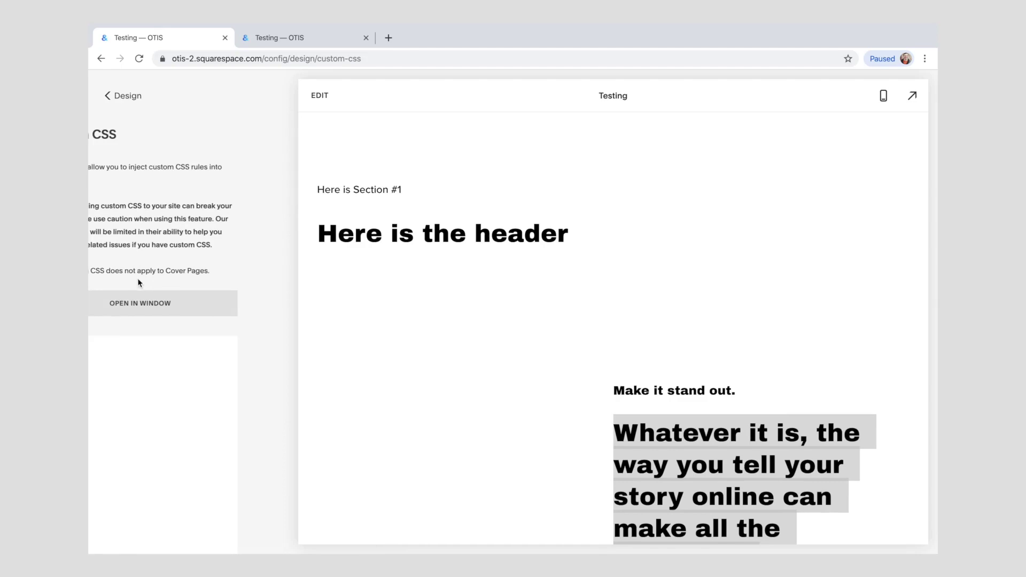
pyautogui.scroll(-2, 250, 286)
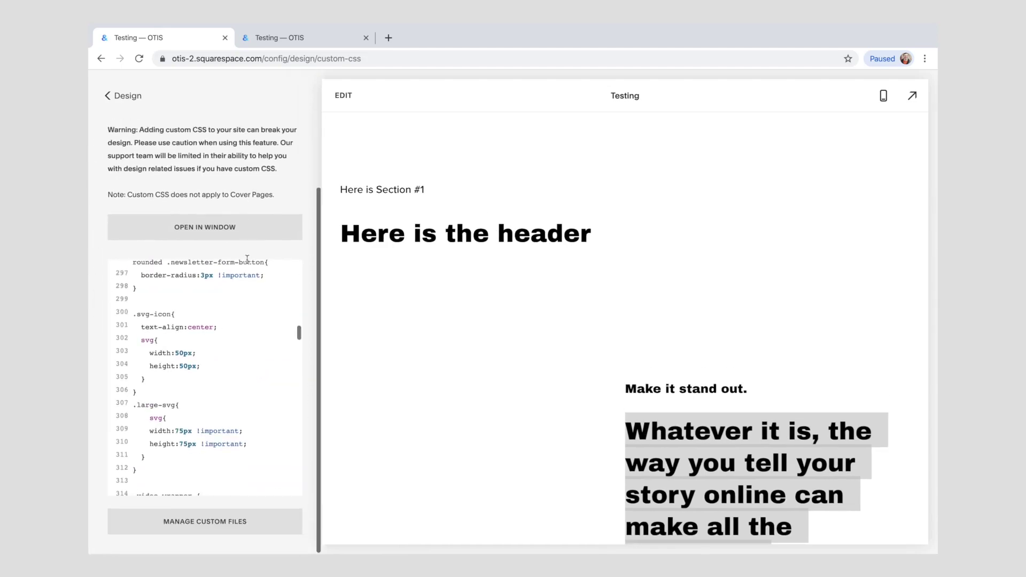
pyautogui.scroll(-10, 200, 413)
pyautogui.scroll(-5, 199, 412)
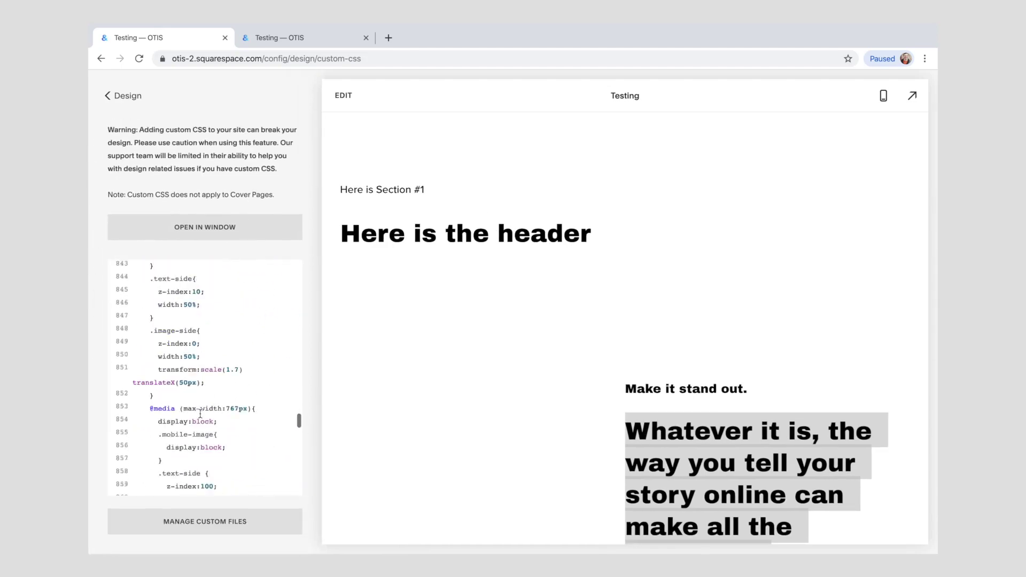
pyautogui.scroll(-10, 201, 409)
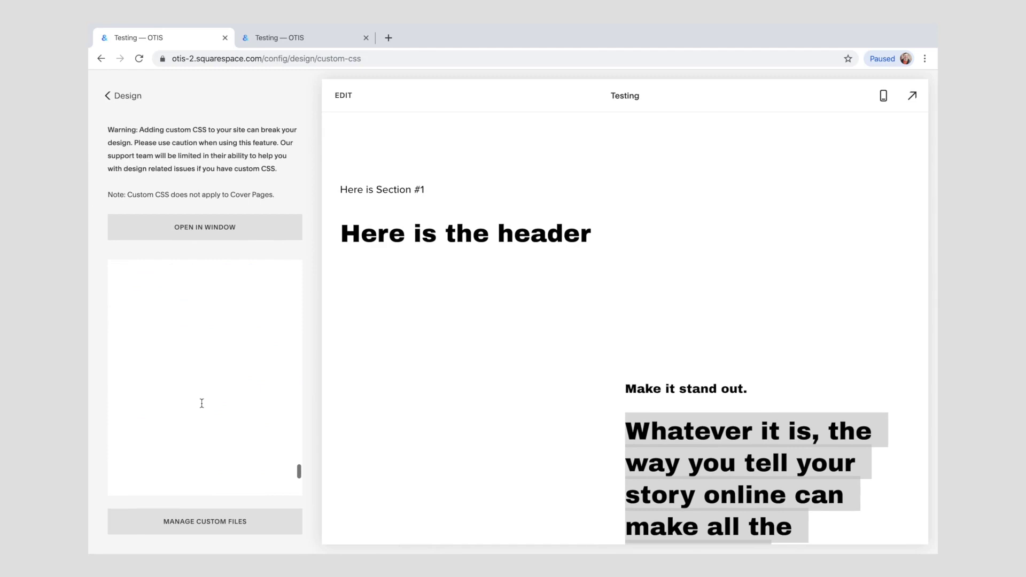
pyautogui.click(225, 459)
pyautogui.press('Return')
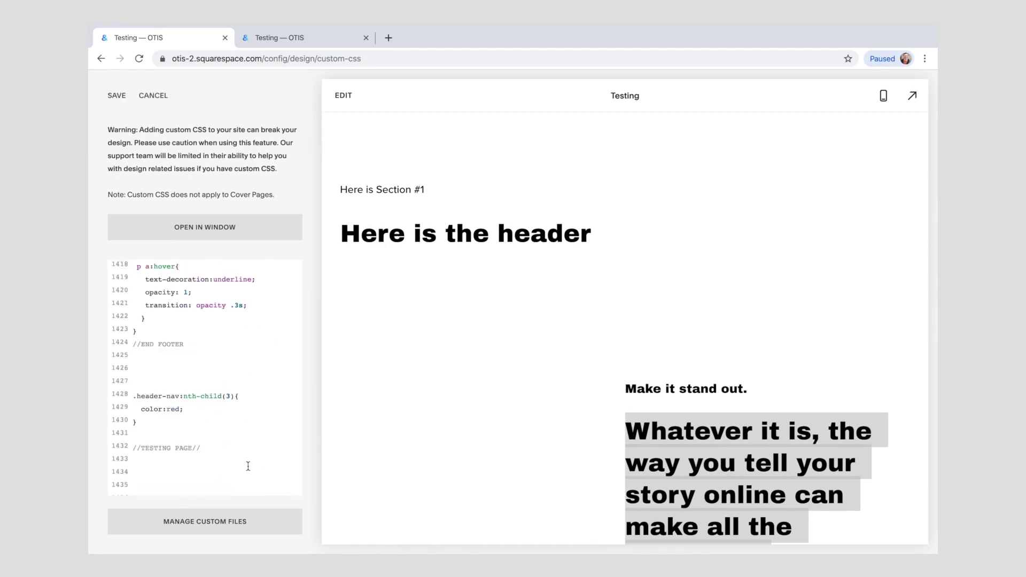
pyautogui.scroll(-1, 248, 467)
pyautogui.click(254, 486)
pyautogui.click(175, 420)
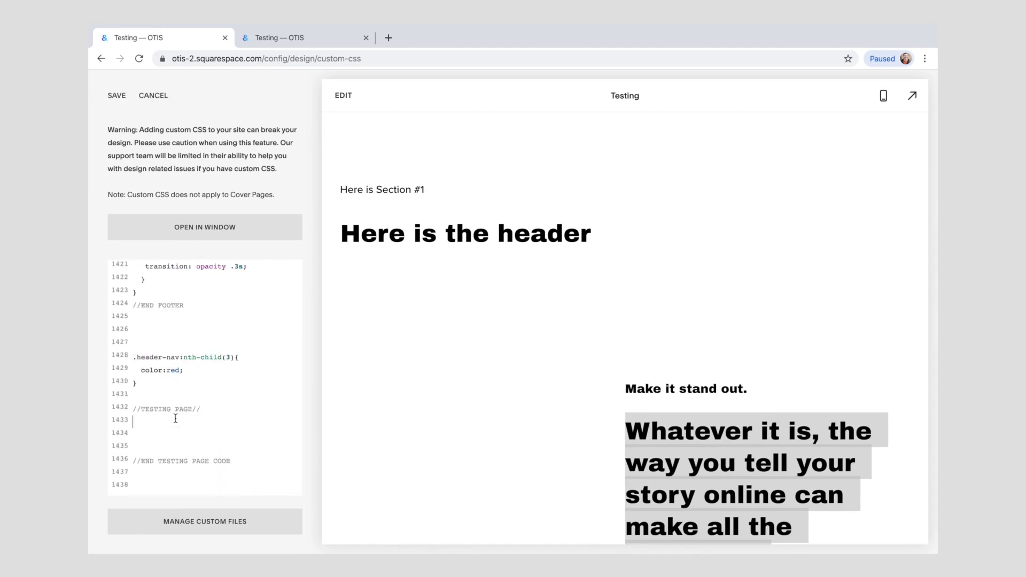
pyautogui.write('data-section-id="5d9f21067d71f81ac85b4e66"')
pyautogui.write('{')
# Step: Add new lines inside the h2 rule, delete a mistyped word, and select the section-id selector
pyautogui.press('Return')
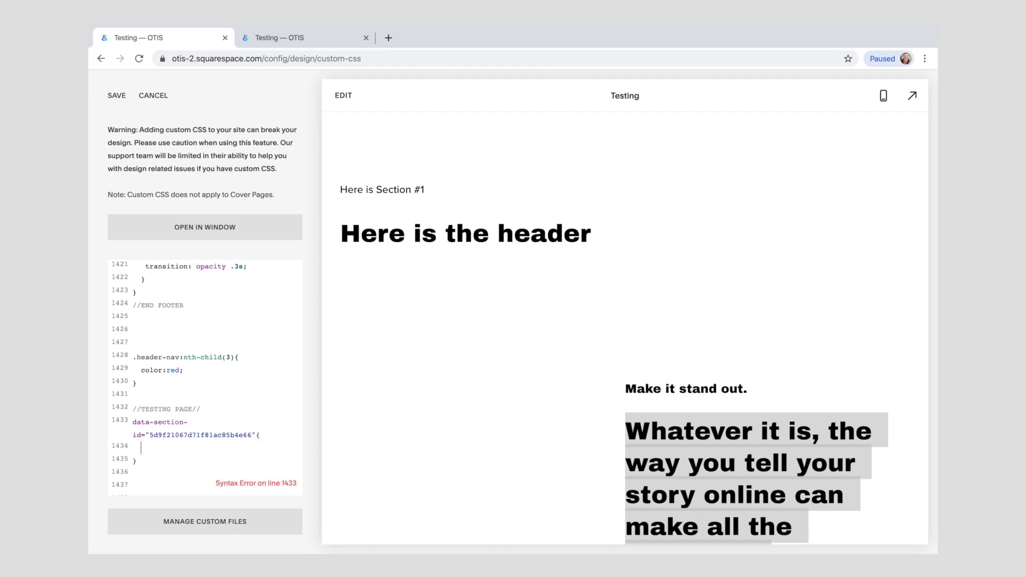
pyautogui.write('bl')
pyautogui.press('BackSpace')
pyautogui.press('BackSpace')
pyautogui.press('BackSpace')
pyautogui.press('BackSpace')
pyautogui.write('{')
pyautogui.press('Return')
pyautogui.write('or:blue;')
pyautogui.scroll(-2, 157, 365)
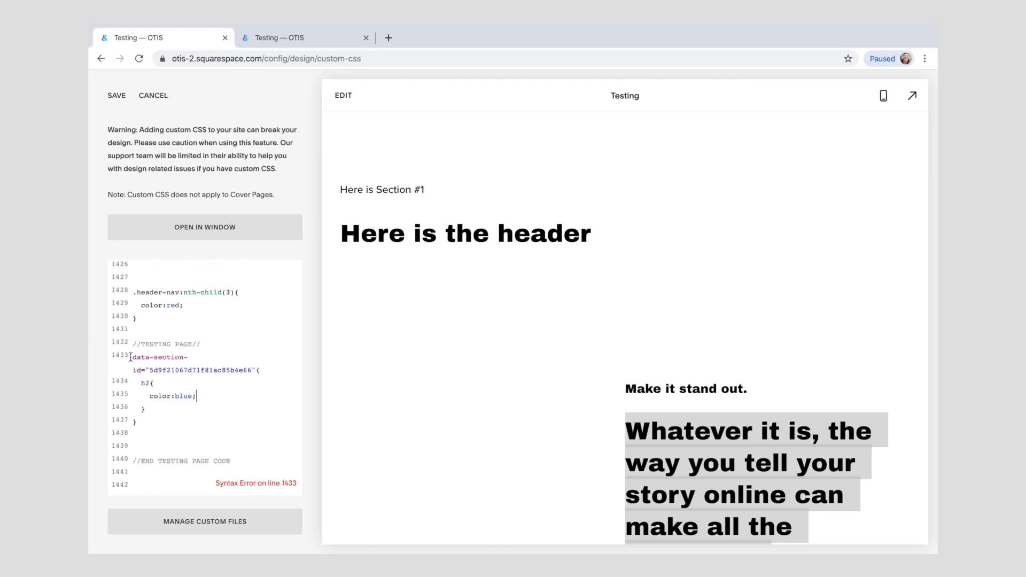
pyautogui.moveTo(130, 356); pyautogui.dragTo(257, 370)
pyautogui.click(257, 370)
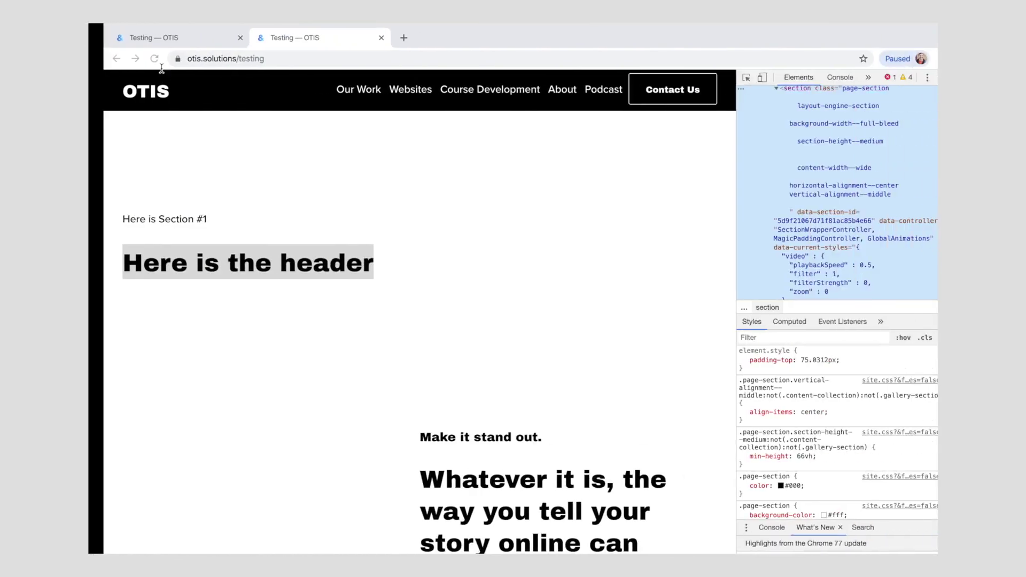
# Step: Enclose the data-section-id selector on line 1433 in square brackets to clear the syntax error
pyautogui.click(137, 37)
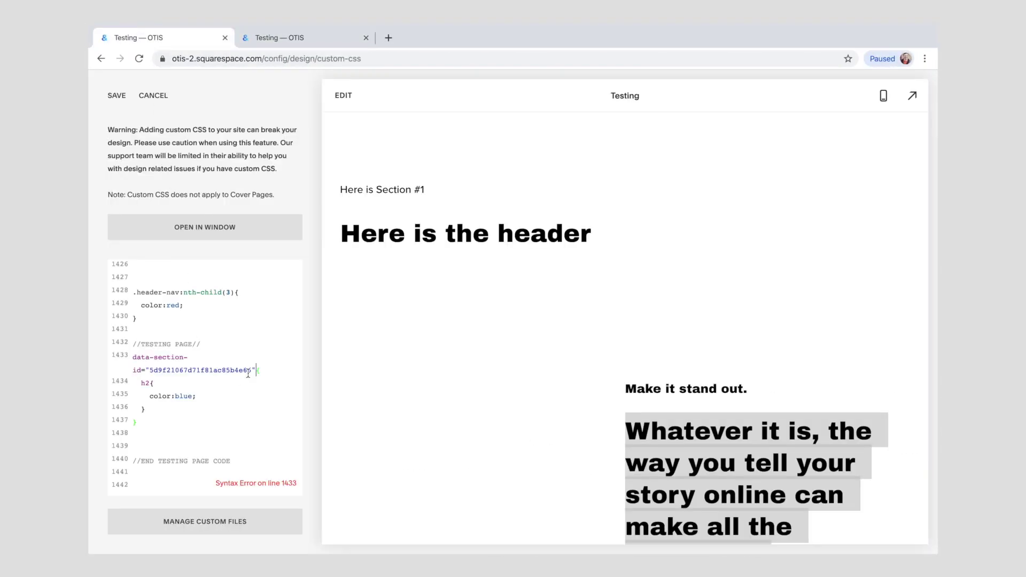
pyautogui.write(']')
pyautogui.click(133, 357)
pyautogui.write('[')
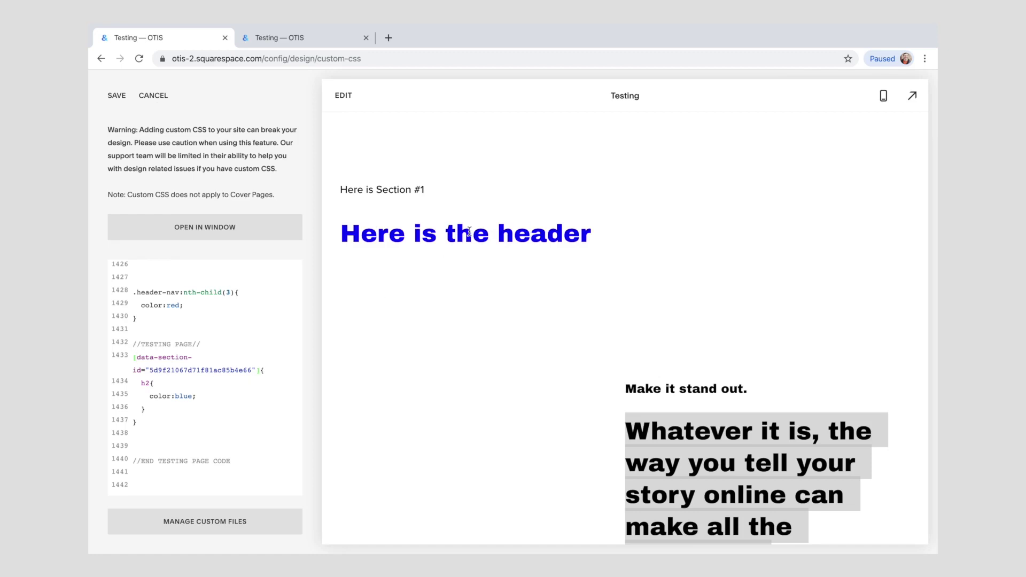
pyautogui.scroll(2, 469, 232)
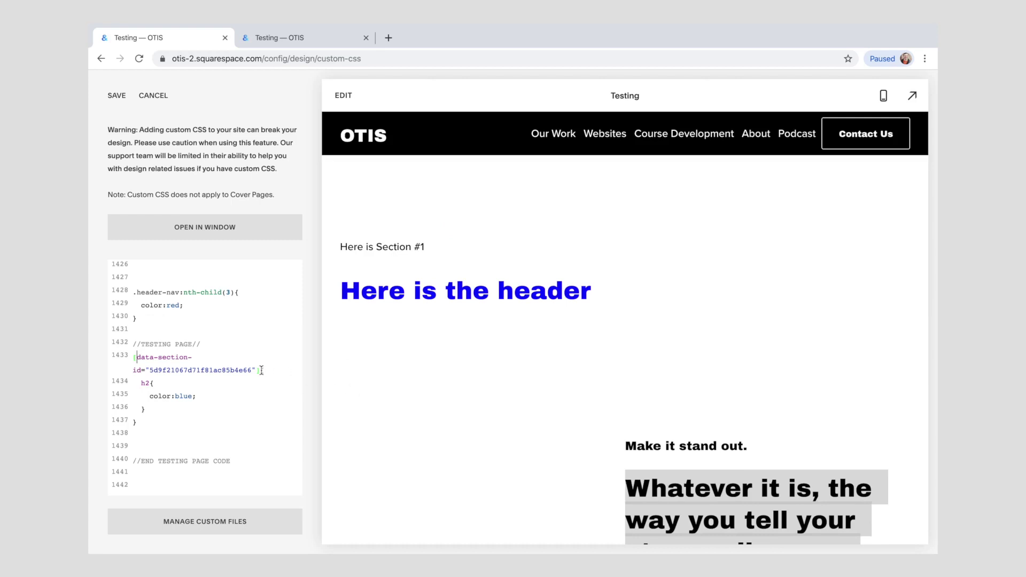
pyautogui.moveTo(260, 370); pyautogui.dragTo(129, 359)
pyautogui.click(169, 365)
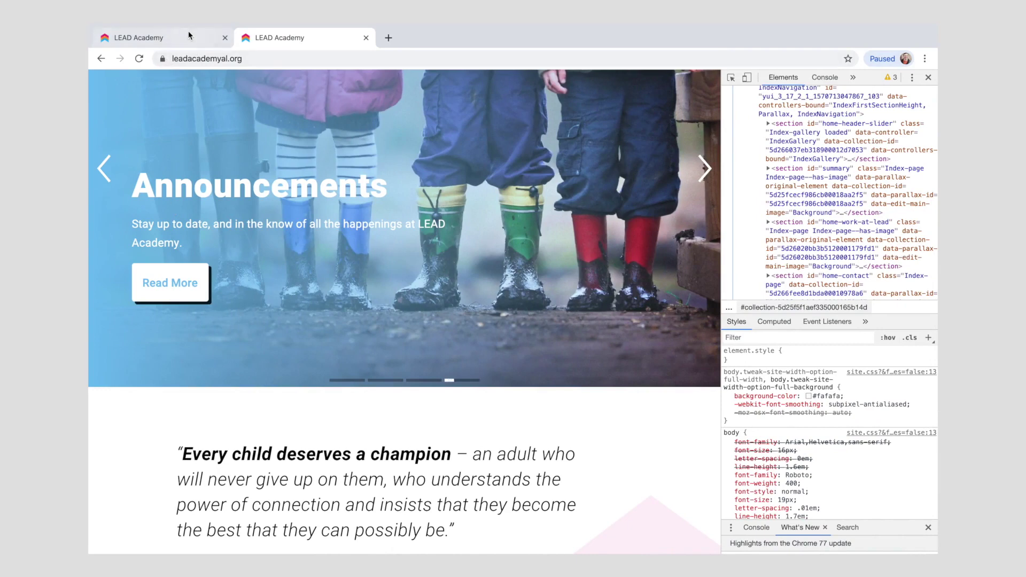
pyautogui.click(189, 30)
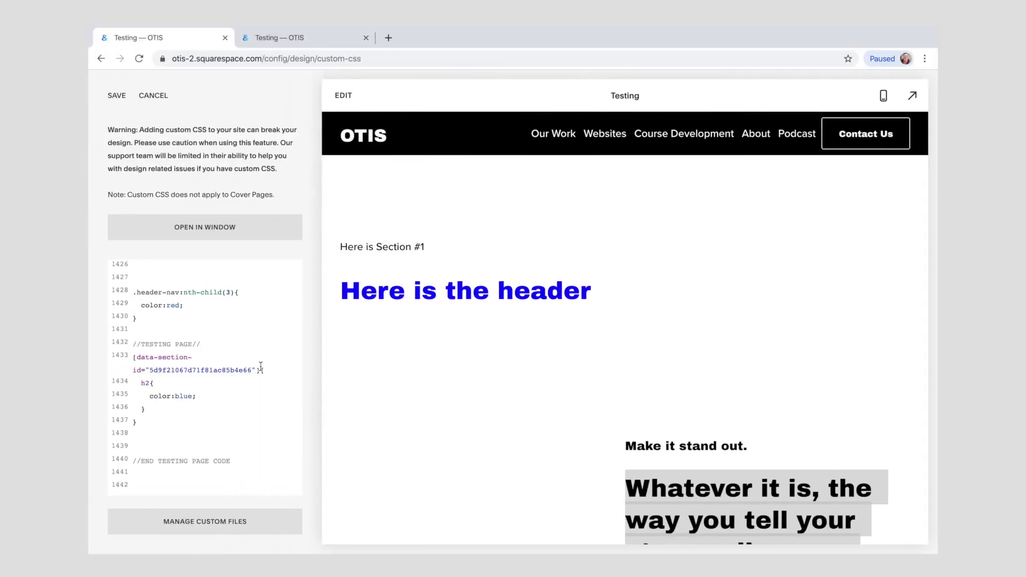
pyautogui.moveTo(260, 367); pyautogui.dragTo(130, 359)
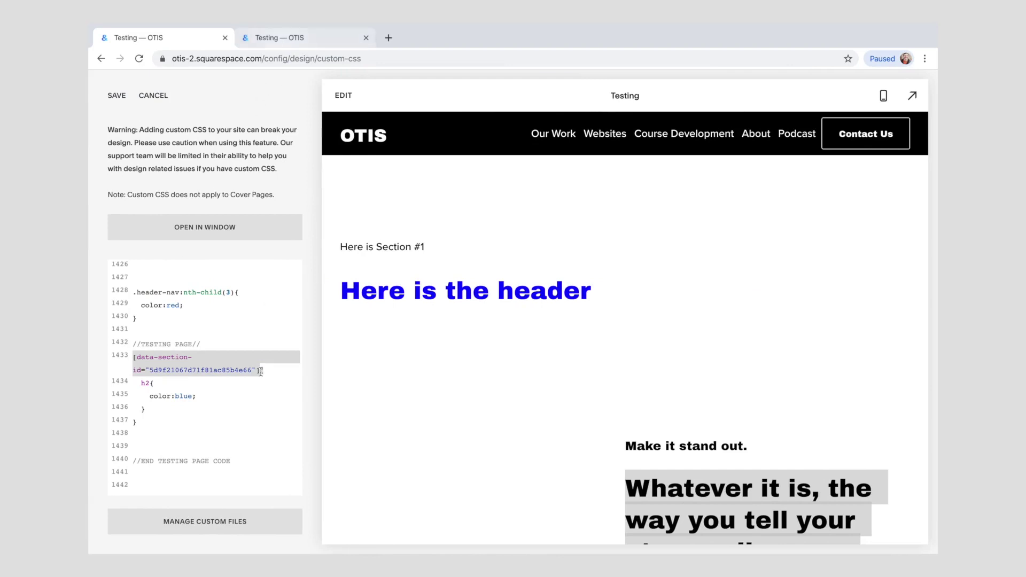
pyautogui.scroll(-5, 187, 318)
pyautogui.scroll(-5, 187, 319)
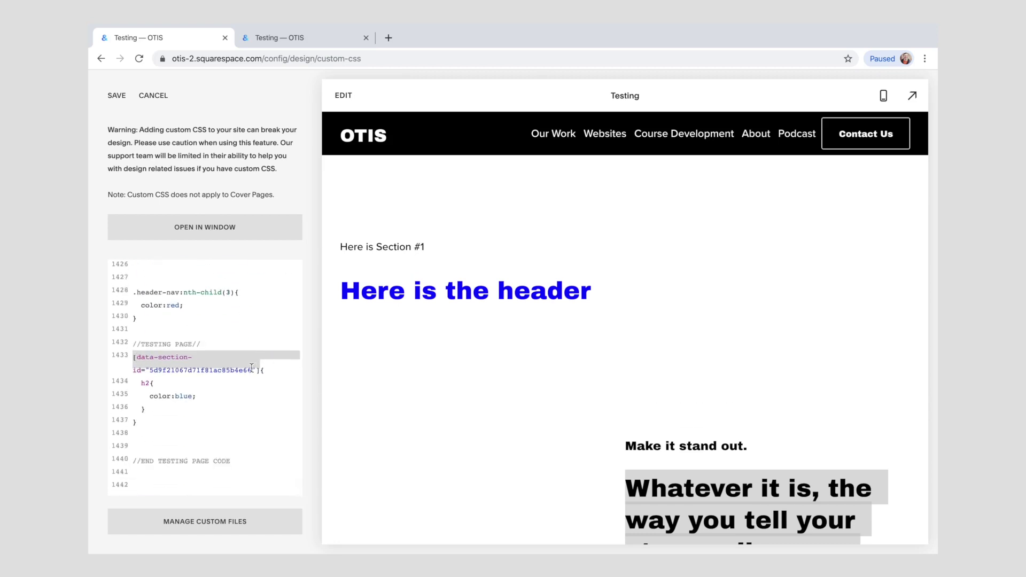
pyautogui.click(171, 367)
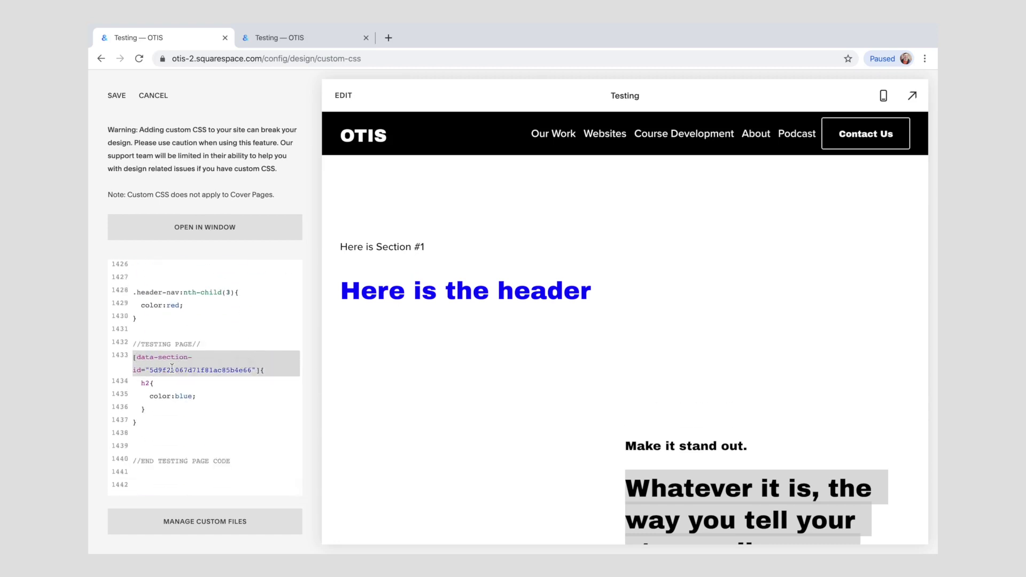
pyautogui.moveTo(255, 371); pyautogui.dragTo(150, 371)
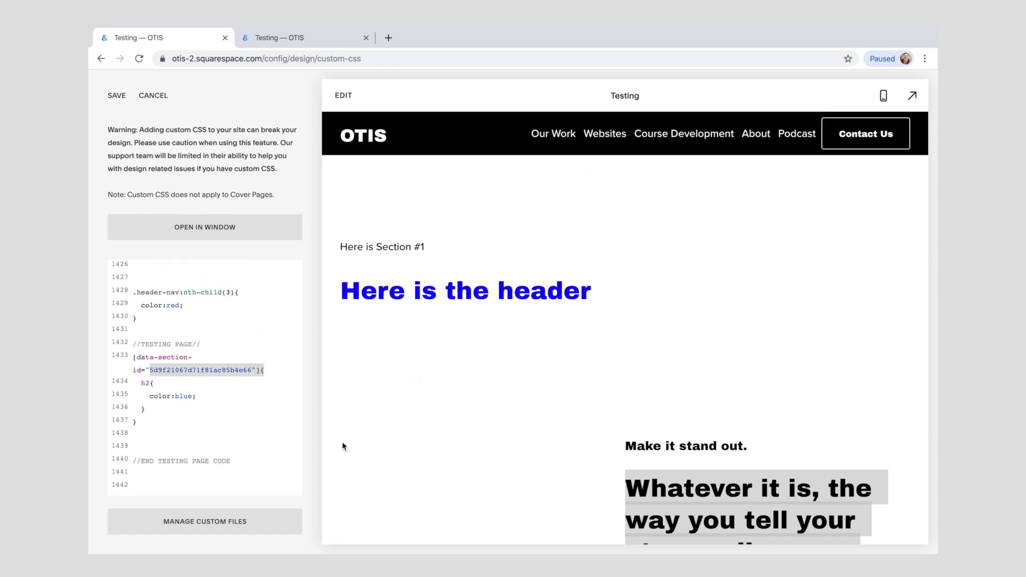
pyautogui.click(179, 370)
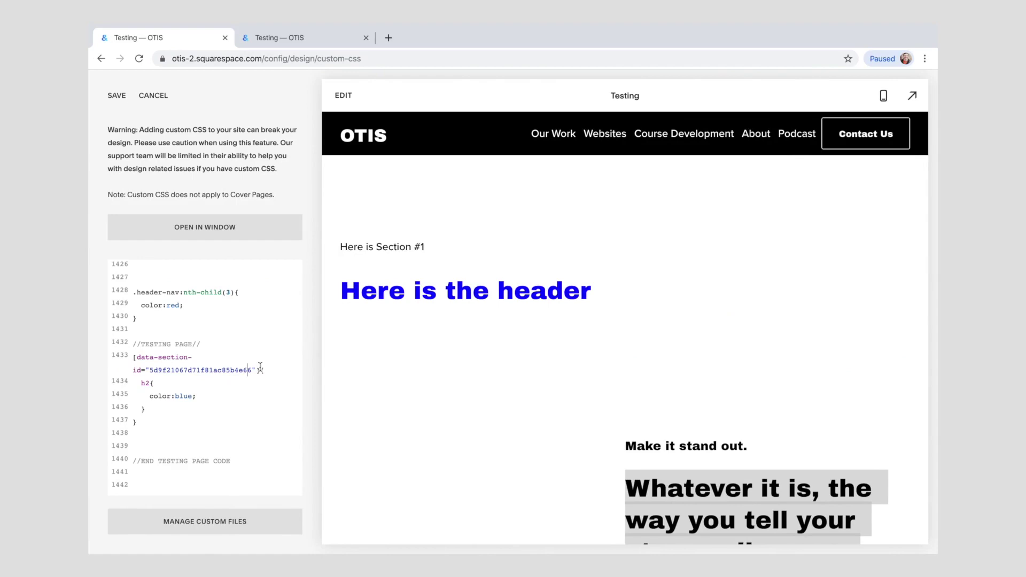
# Step: Copy the body's collection ID, collection-5d9f20f82fe40301d460545c, from the live page's inspector
pyautogui.moveTo(260, 370); pyautogui.dragTo(134, 357)
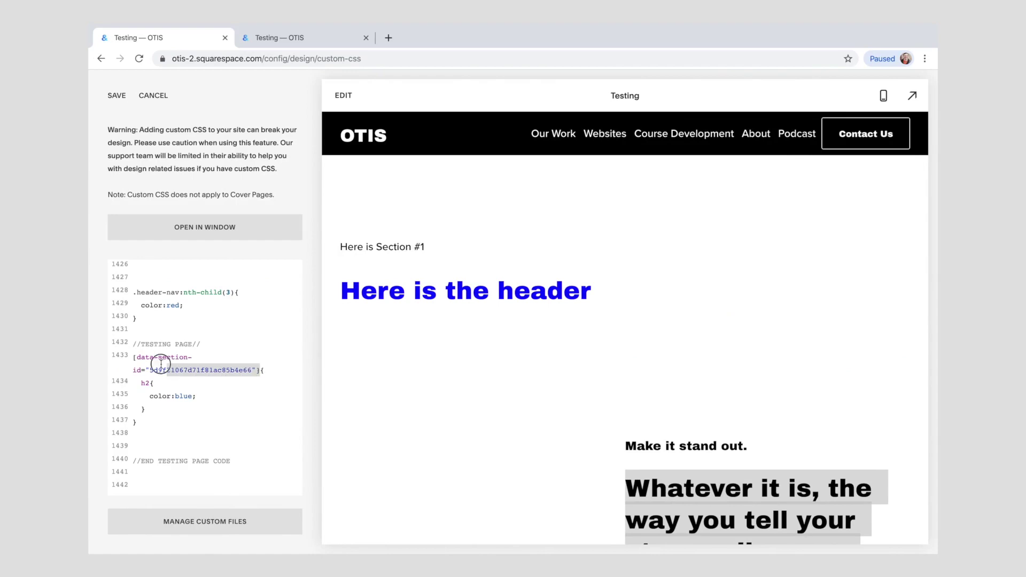
pyautogui.click(286, 33)
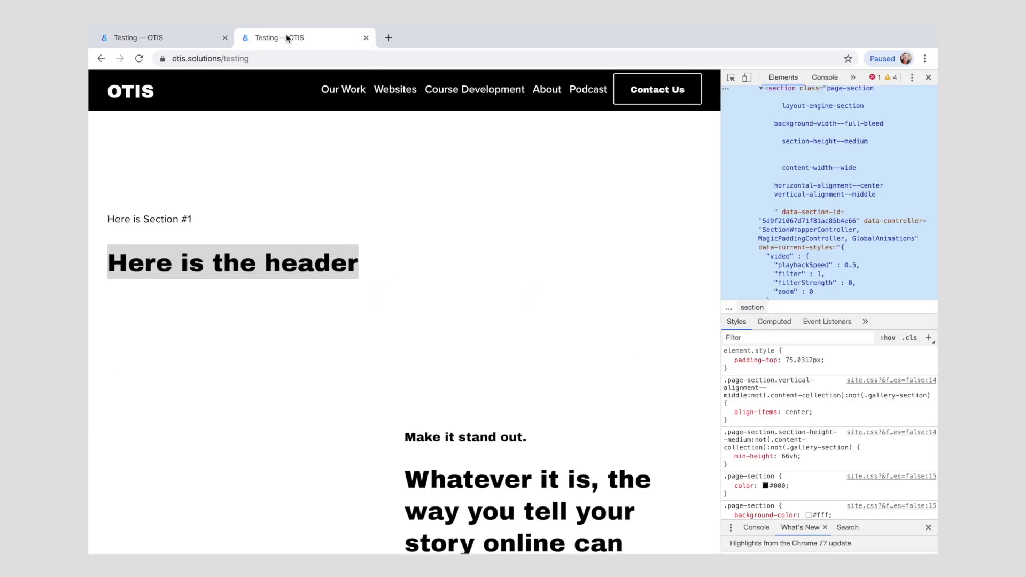
pyautogui.scroll(3, 831, 141)
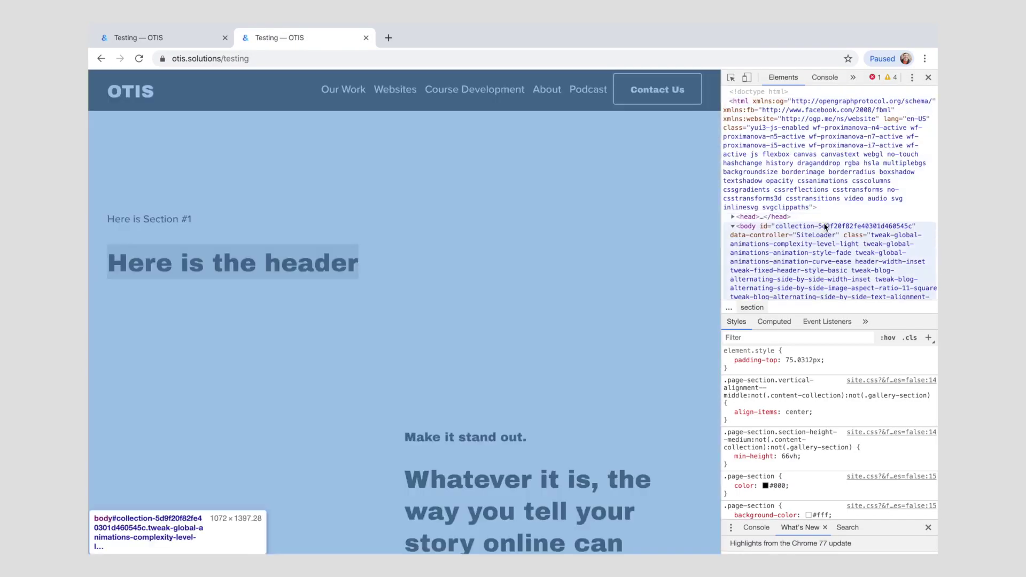
pyautogui.click(823, 223)
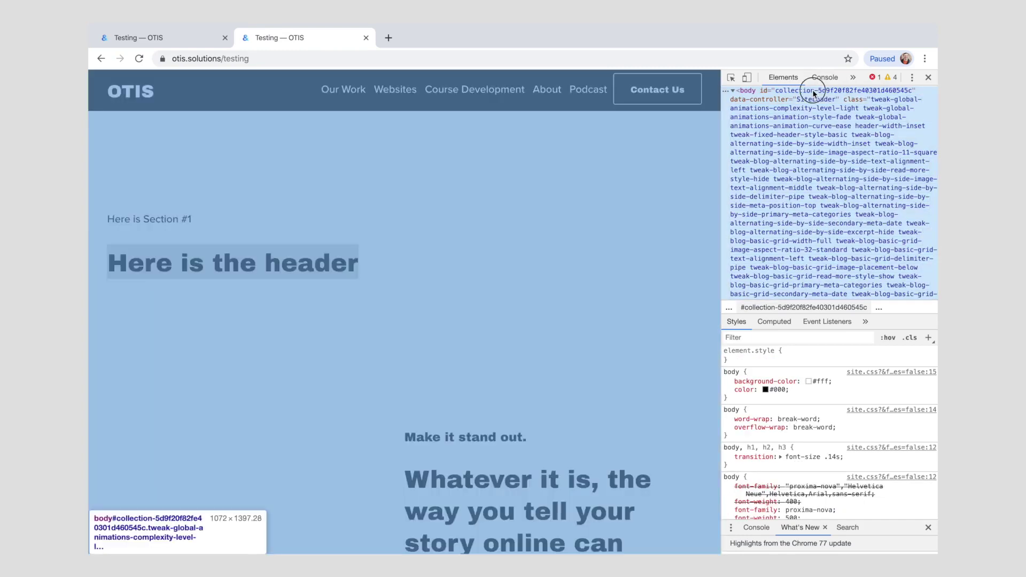
pyautogui.doubleClick(811, 89)
pyautogui.hotkey('ctrl', 'c')
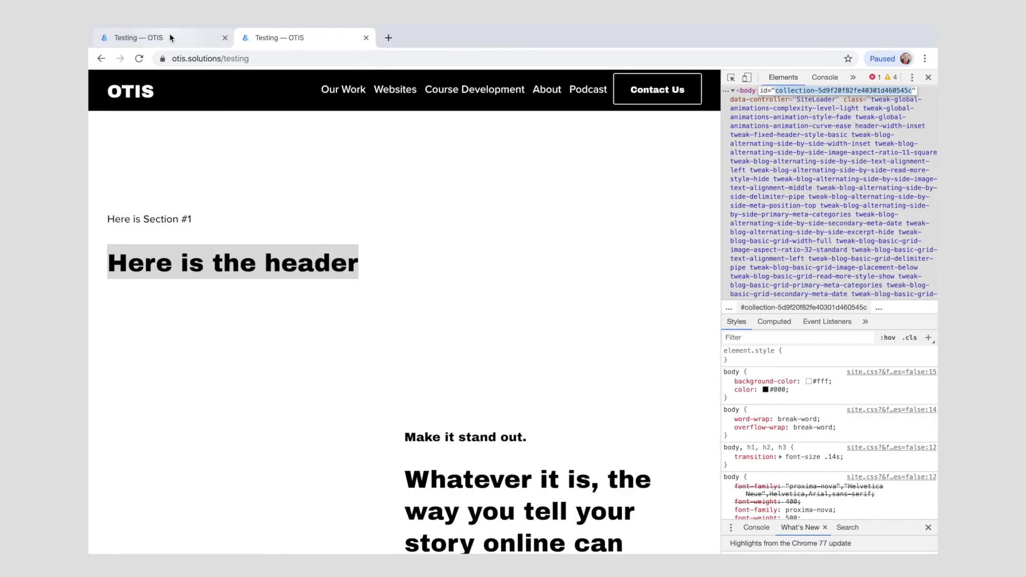
# Step: Delete the [data-section-id] selector from the testing-page CSS rule
pyautogui.click(169, 36)
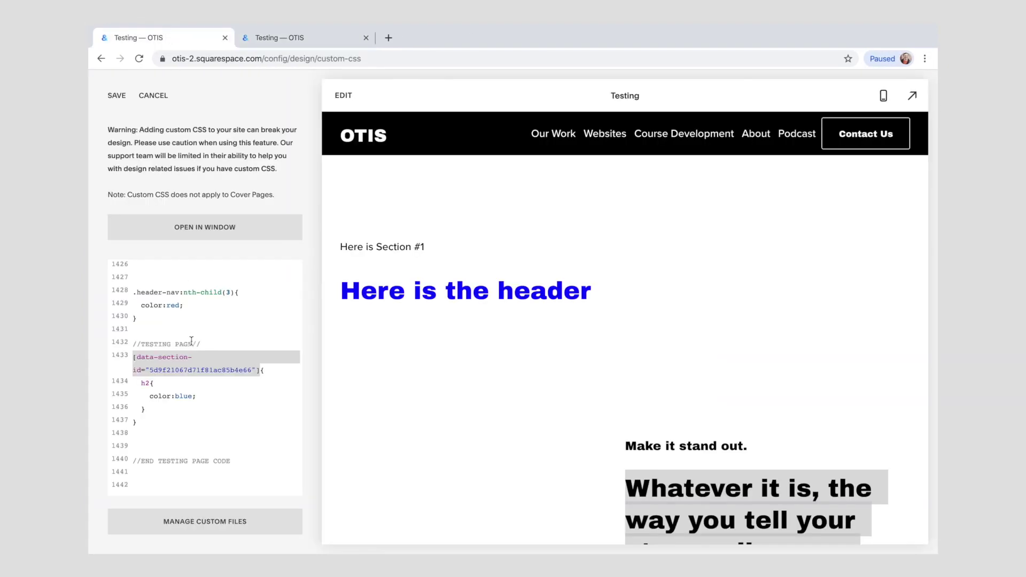
pyautogui.moveTo(130, 345)
pyautogui.mouseDown()
pyautogui.moveTo(202, 344)
pyautogui.moveTo(105, 344)
pyautogui.mouseUp()
pyautogui.click(205, 344)
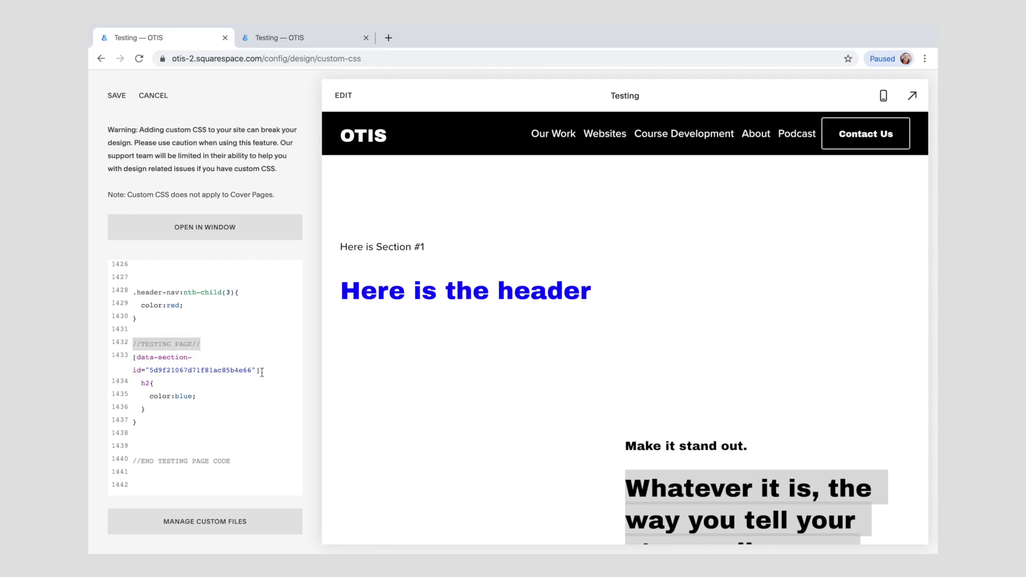
pyautogui.moveTo(259, 369); pyautogui.dragTo(131, 360)
pyautogui.press('BackSpace')
# Step: Paste #collection-5d9f20f82fe40301d460545c as the selector and indent the h2 block below a new blank line
pyautogui.hotkey('ctrl', 'v')
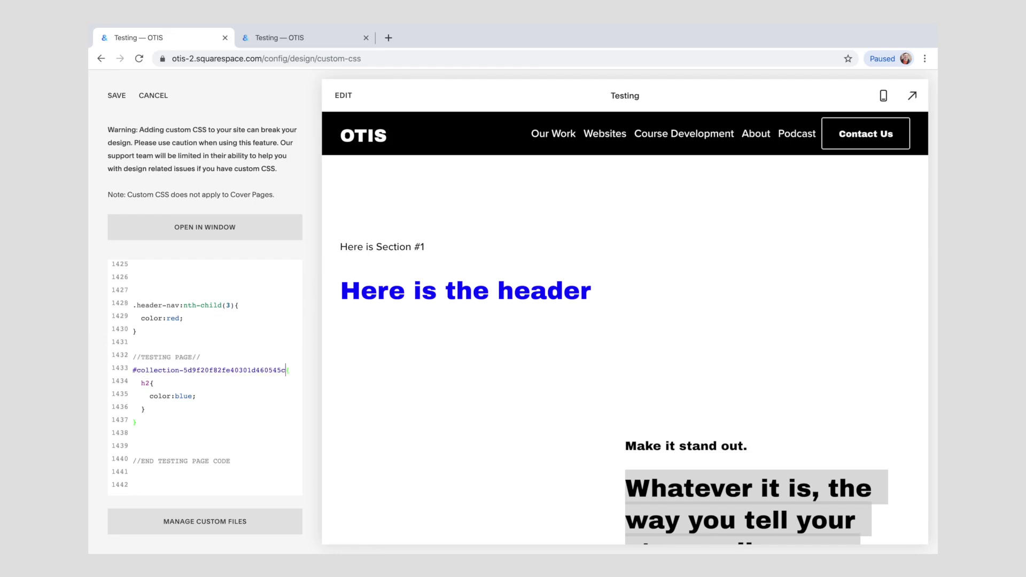
pyautogui.click(210, 416)
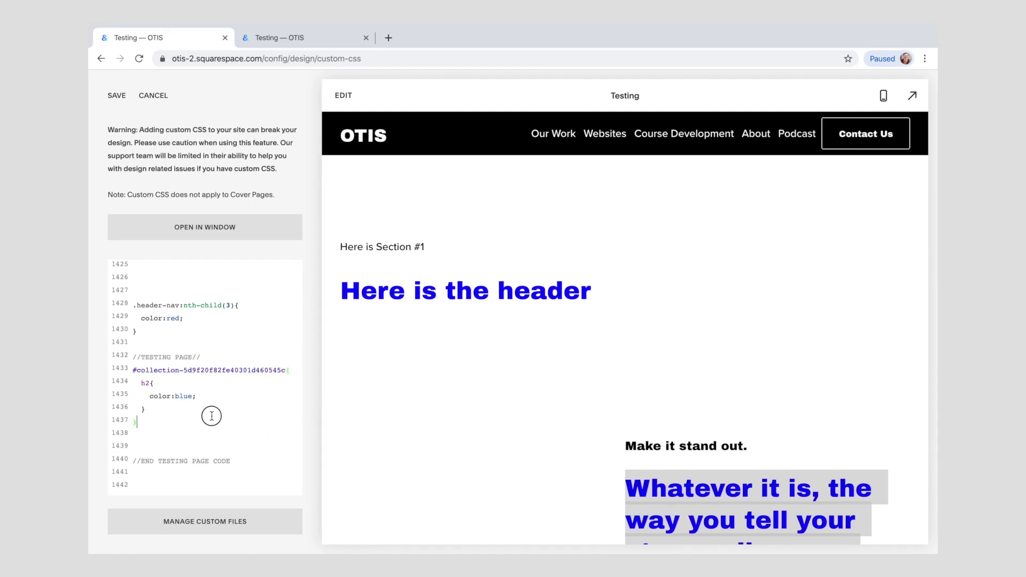
pyautogui.scroll(-3, 513, 410)
pyautogui.scroll(5, 564, 235)
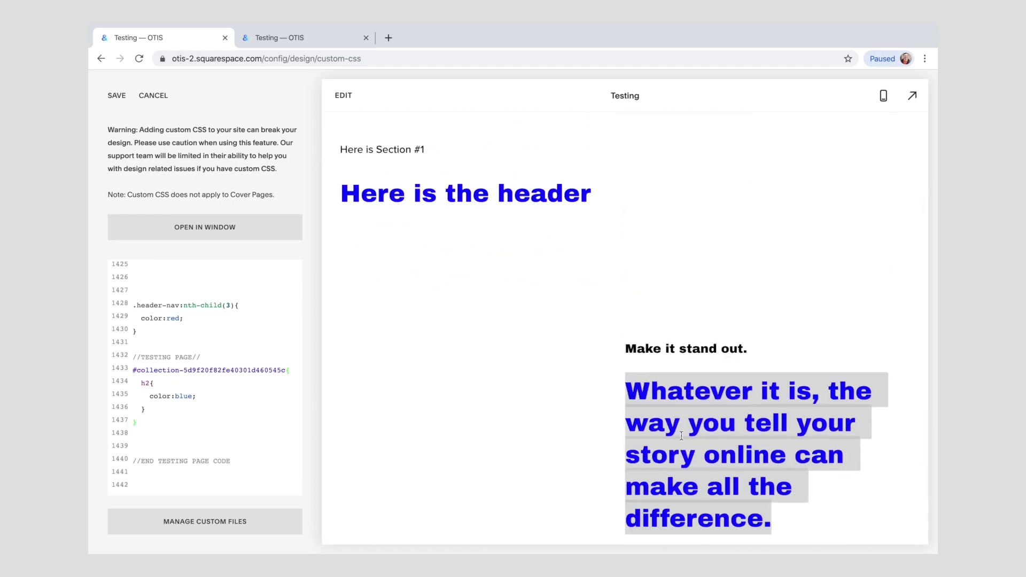
pyautogui.click(141, 383)
pyautogui.press('Return')
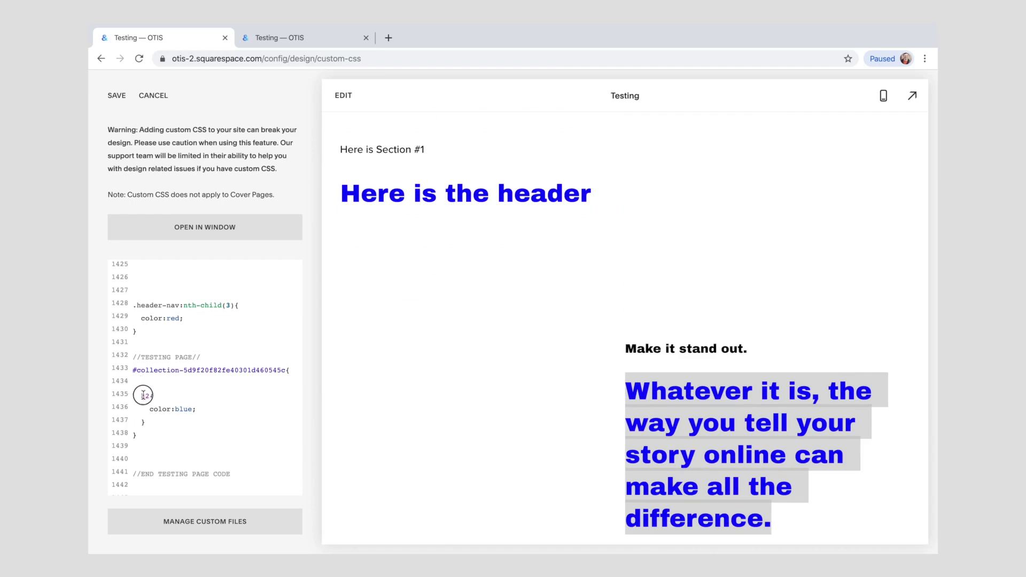
pyautogui.moveTo(141, 390); pyautogui.dragTo(146, 423)
pyautogui.press('Tab')
pyautogui.click(138, 383)
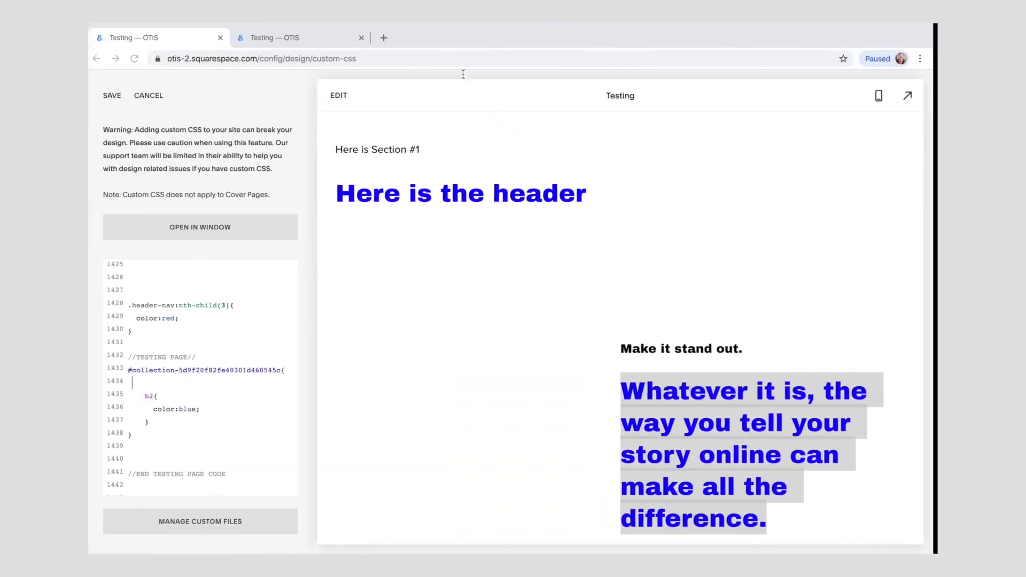
pyautogui.click(325, 38)
pyautogui.scroll(-3, 804, 186)
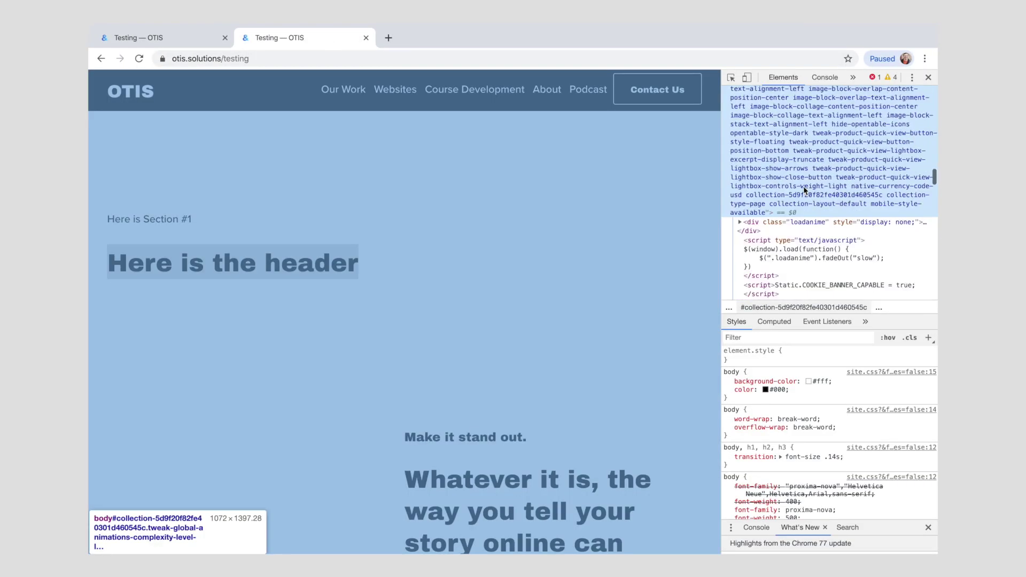
pyautogui.scroll(-3, 804, 187)
pyautogui.scroll(2, 803, 186)
pyautogui.scroll(2, 804, 186)
pyautogui.scroll(1, 803, 186)
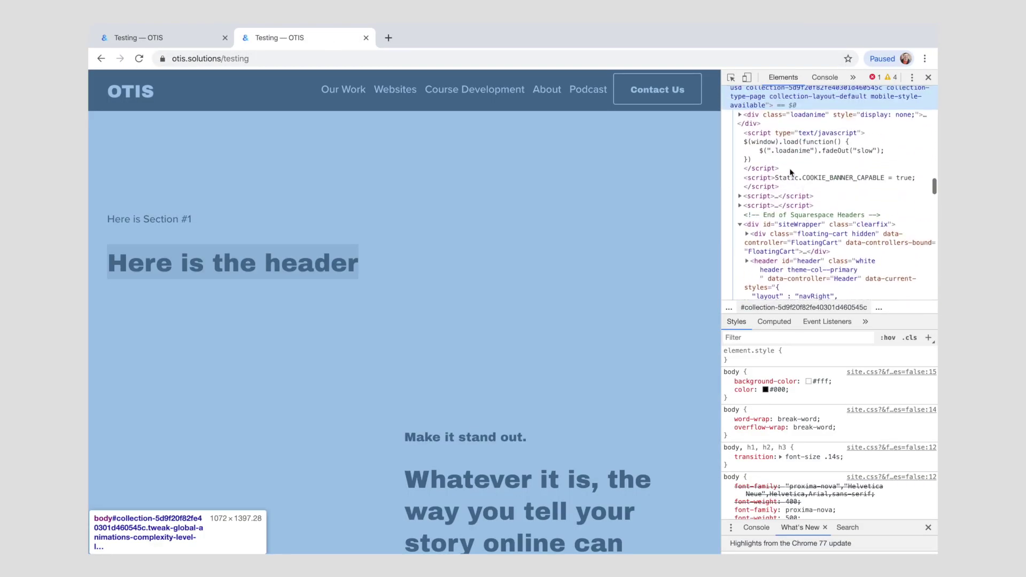
pyautogui.scroll(-2, 784, 234)
pyautogui.scroll(-2, 785, 232)
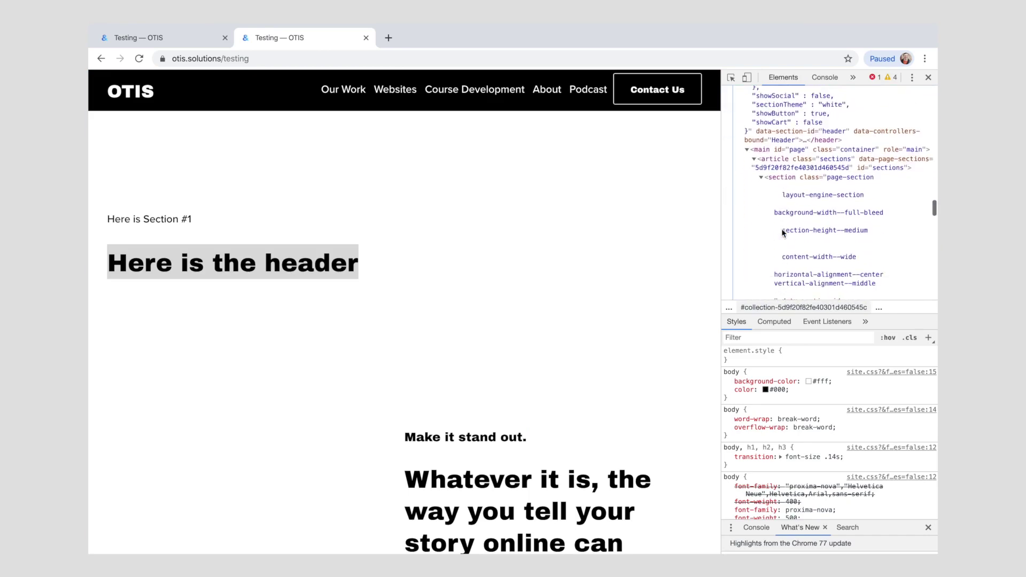
pyautogui.scroll(-1, 794, 201)
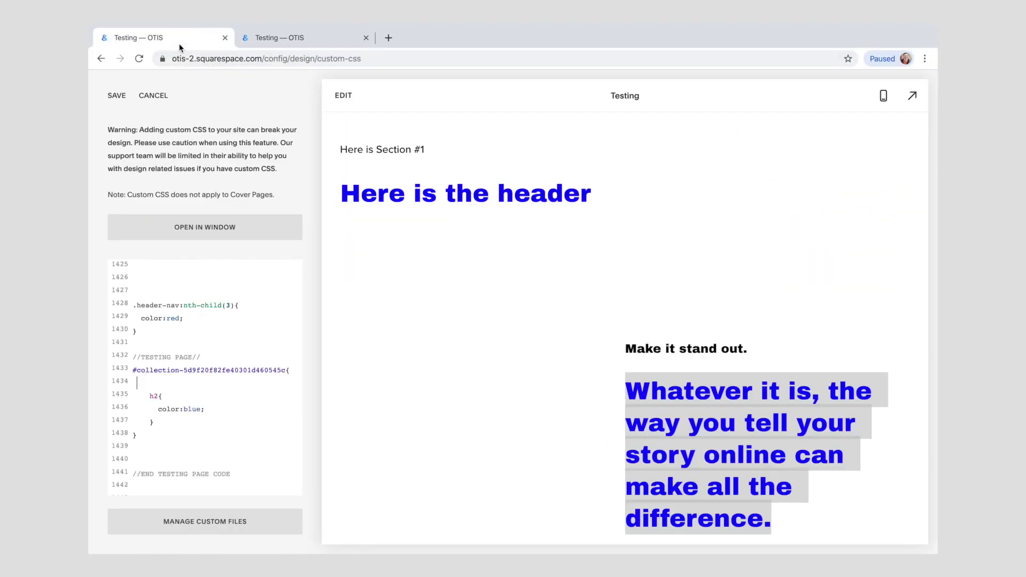
# Step: Nest the blue h2 rule inside section:nth-of-type(1){ … } within the collection ID rule
pyautogui.moveTo(133, 370); pyautogui.dragTo(286, 369)
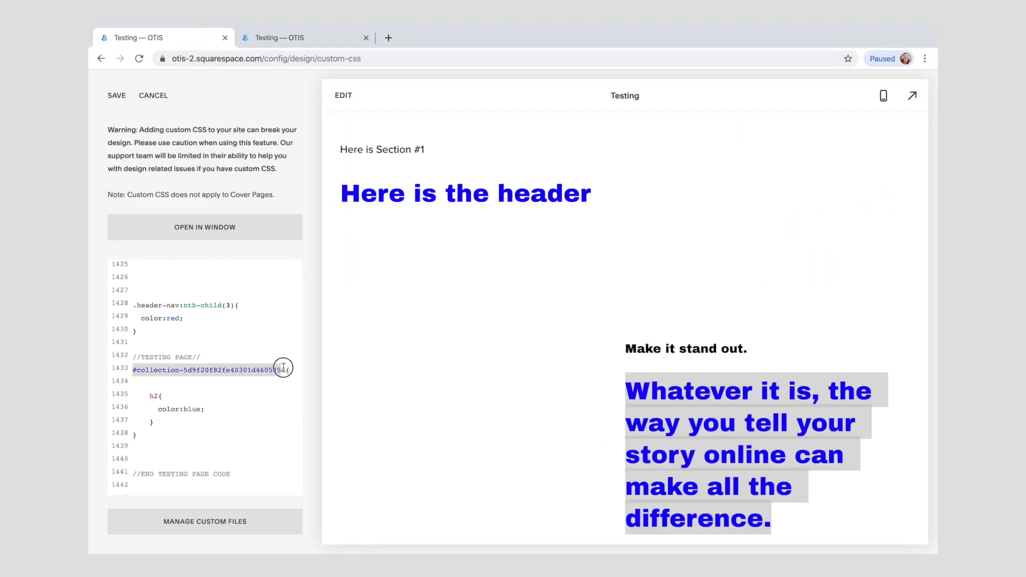
pyautogui.click(167, 382)
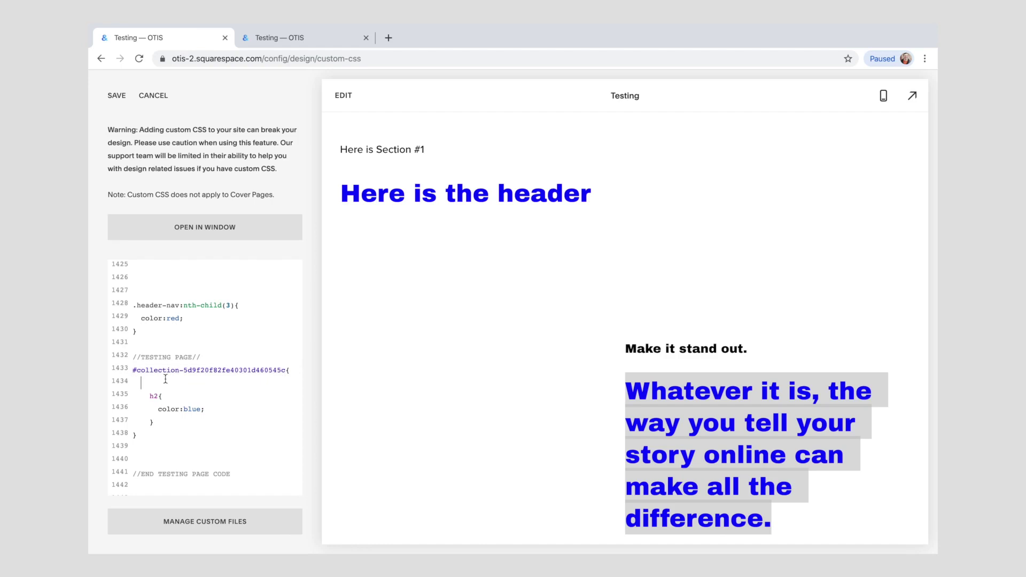
pyautogui.write('section:')
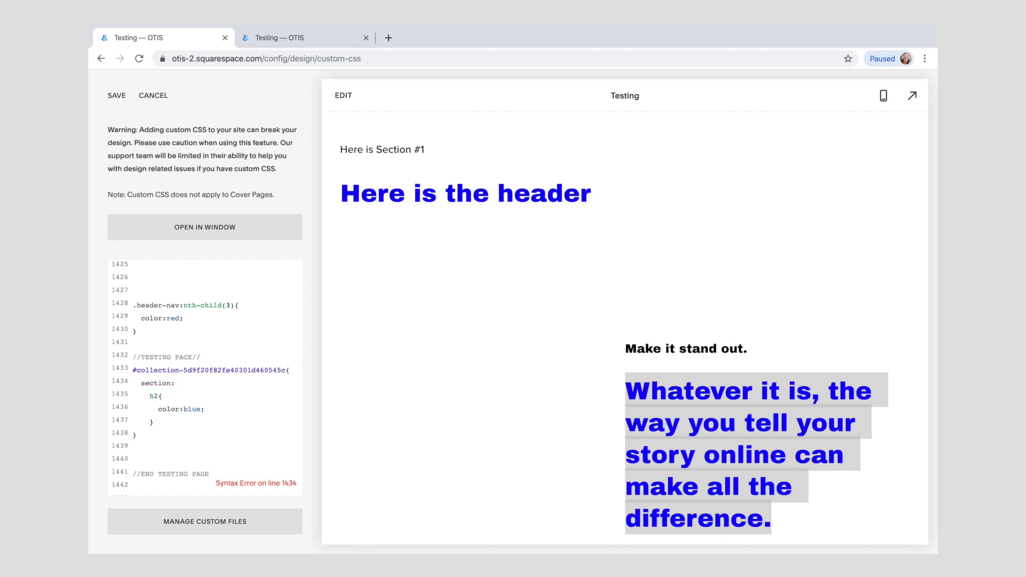
pyautogui.write('nth-')
pyautogui.write('of-type')
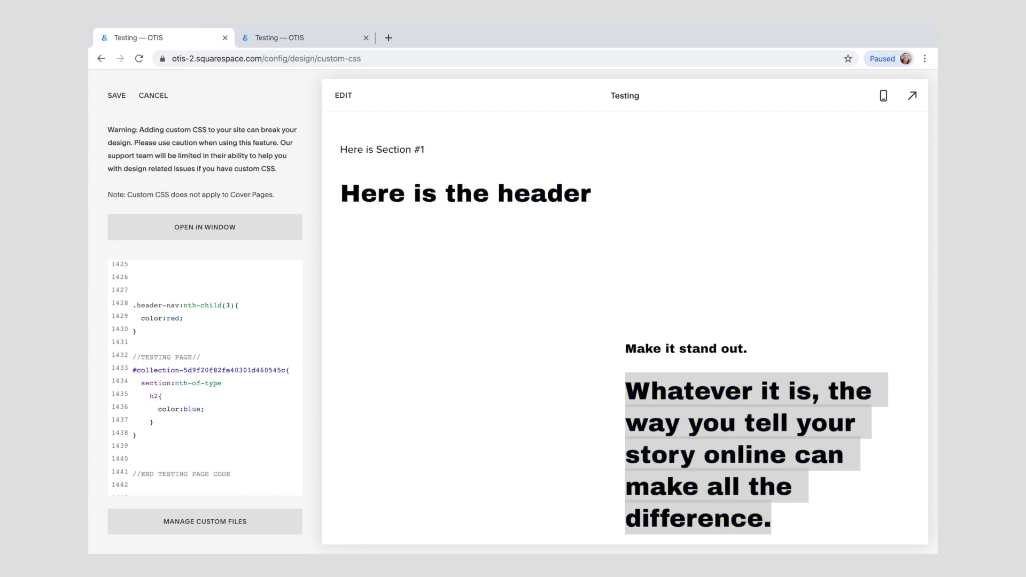
pyautogui.write('(')
pyautogui.write('1')
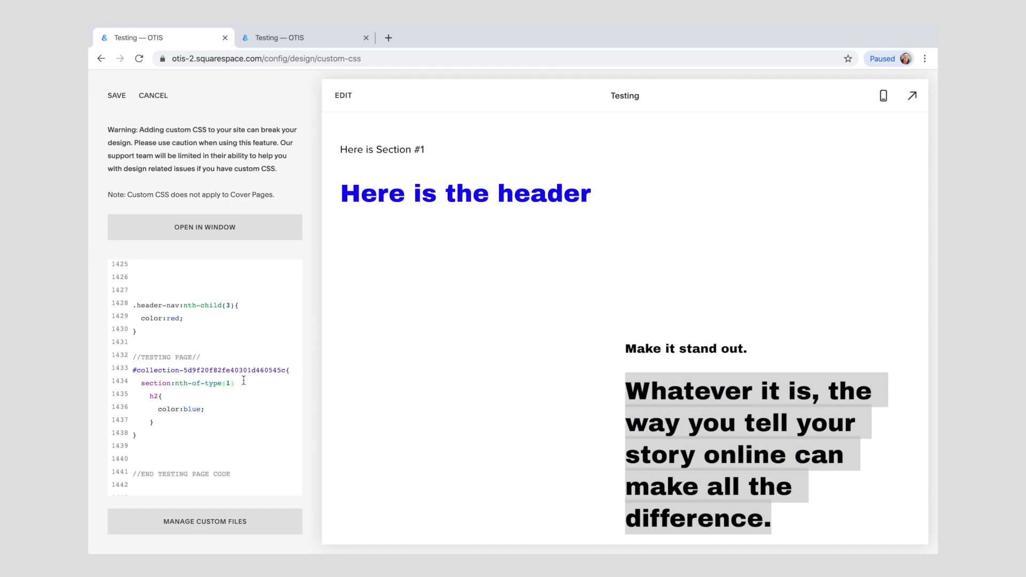
pyautogui.click(243, 383)
pyautogui.write('{')
pyautogui.click(217, 418)
pyautogui.press('Return')
pyautogui.write('}')
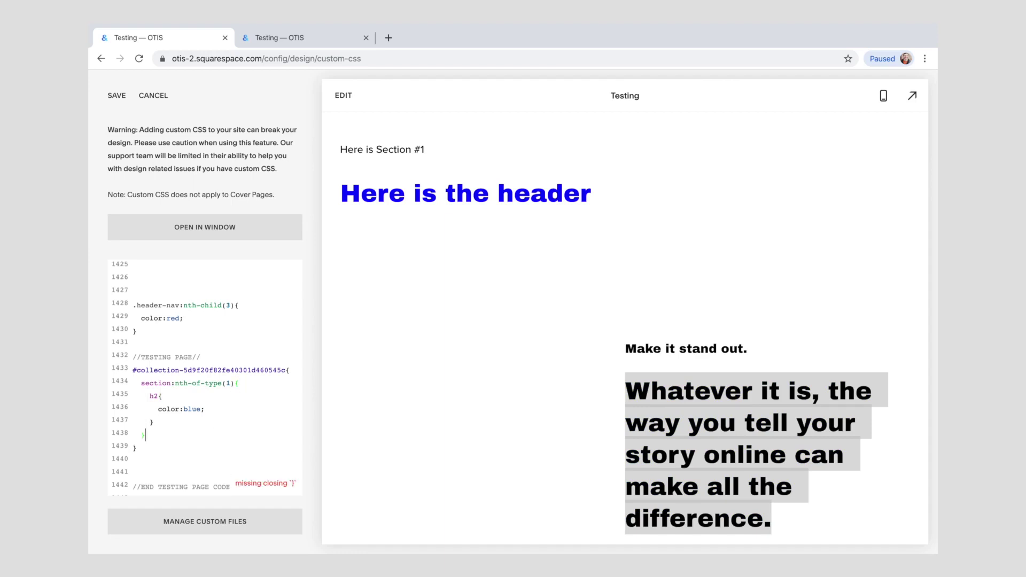
# Step: Write section:nth-of-type(2){ h2{ color:red; } } below the first section block
pyautogui.press('Return')
pyautogui.write('section')
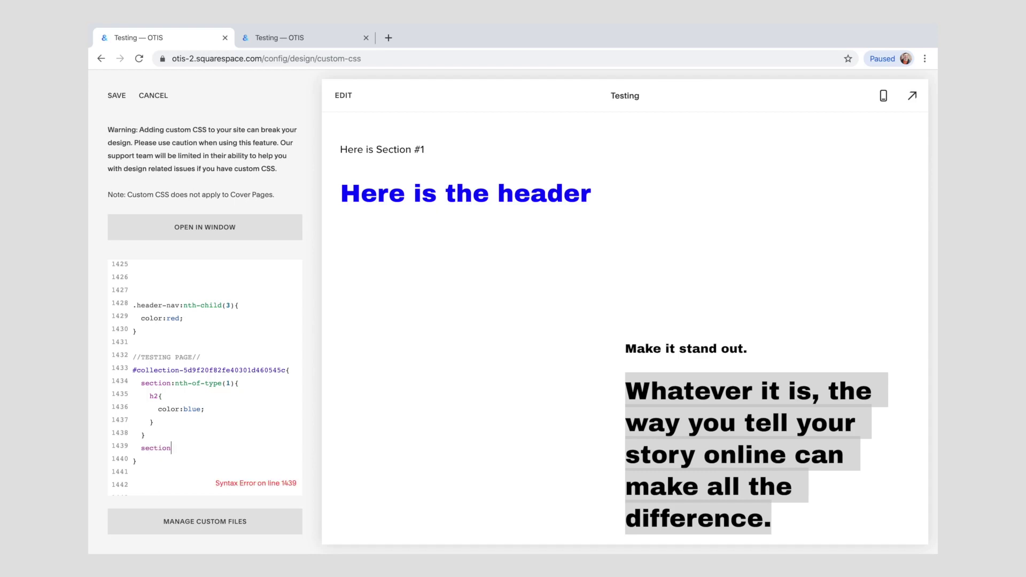
pyautogui.write(':nth-of')
pyautogui.write('-type(')
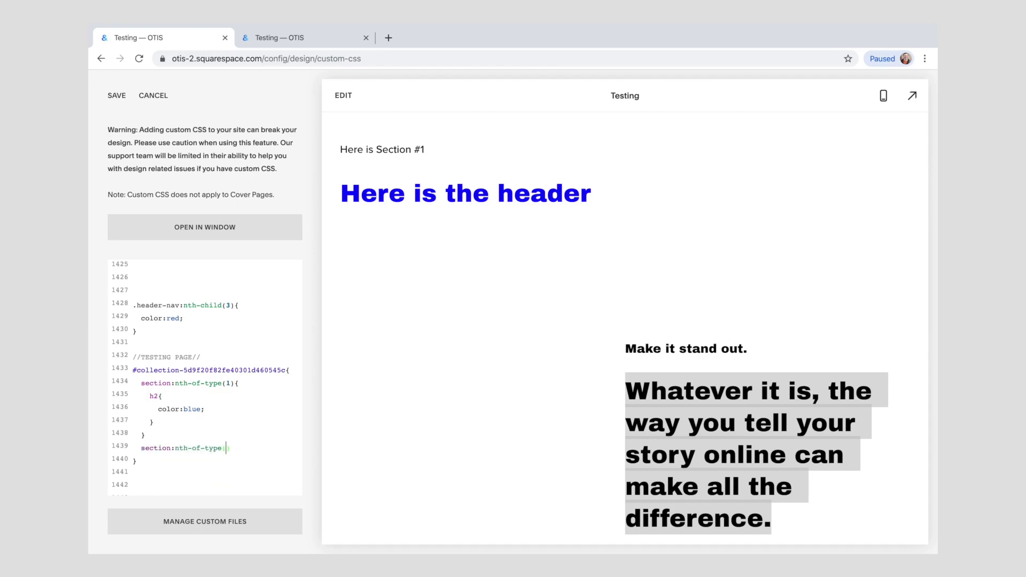
pyautogui.write('2){')
pyautogui.press('Return')
pyautogui.write('h2')
pyautogui.write('{')
pyautogui.press('Return')
pyautogui.write('colo')
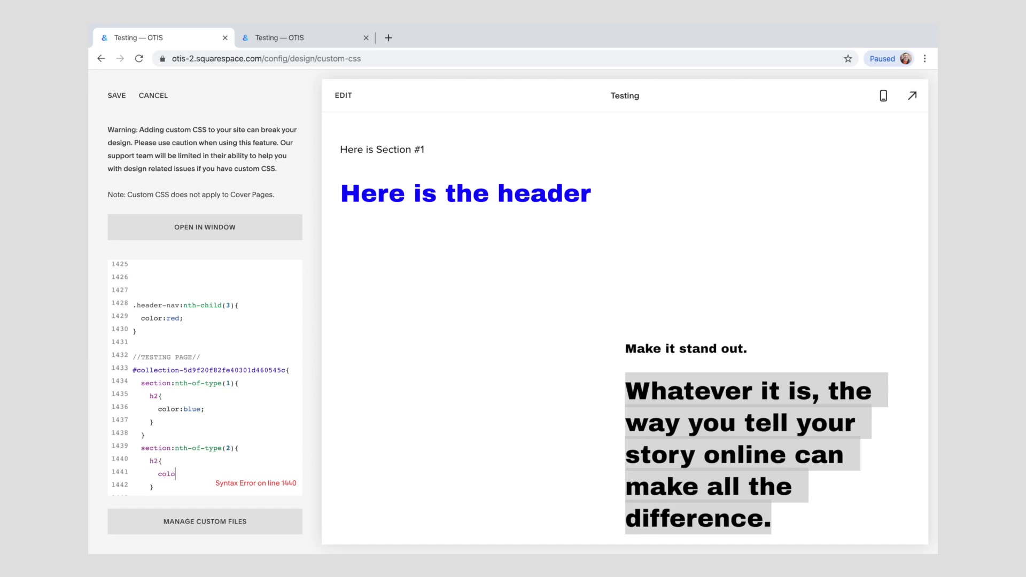
pyautogui.write('f:')
pyautogui.press('BackSpace')
pyautogui.press('BackSpace')
pyautogui.write('r:red')
pyautogui.write(';')
pyautogui.scroll(-2, 686, 357)
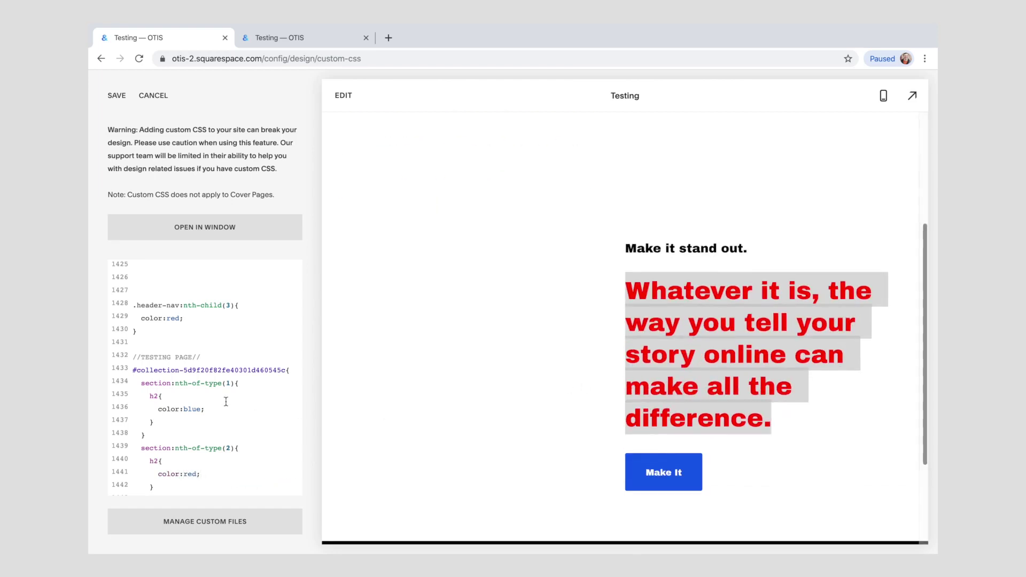
pyautogui.scroll(-2, 225, 403)
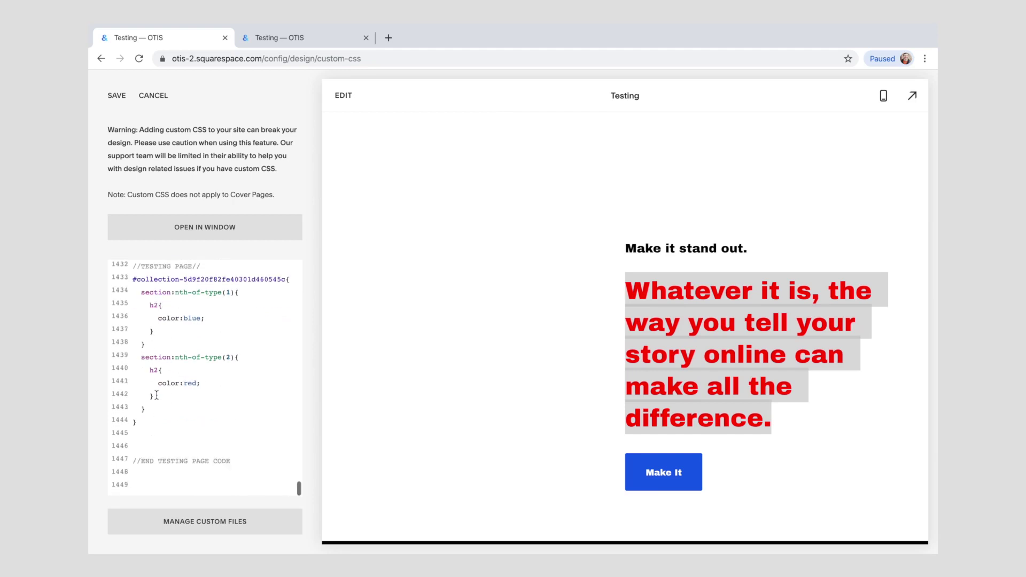
pyautogui.scroll(-1, 157, 395)
pyautogui.scroll(3, 481, 220)
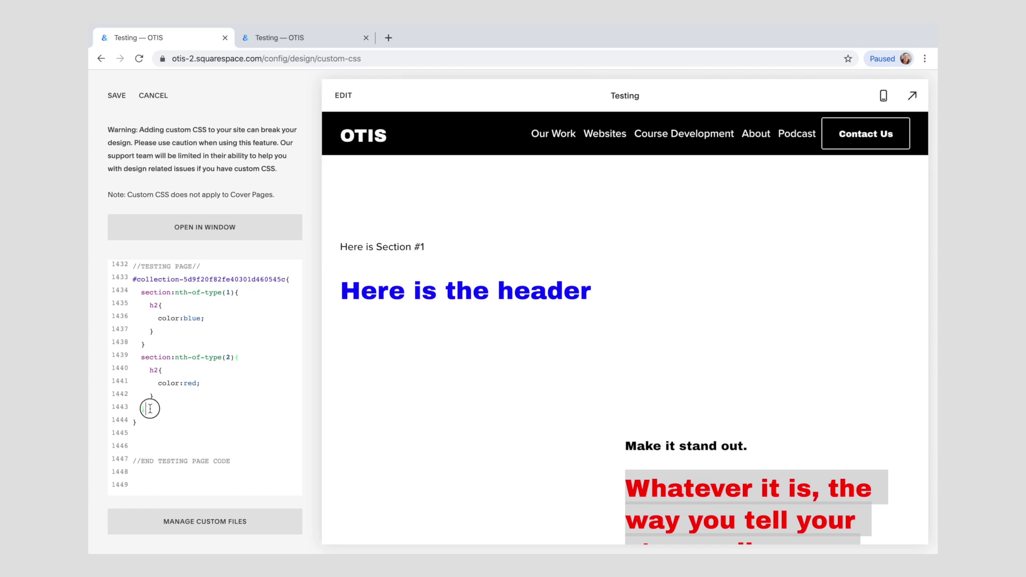
pyautogui.moveTo(146, 410); pyautogui.dragTo(131, 294)
pyautogui.click(132, 293)
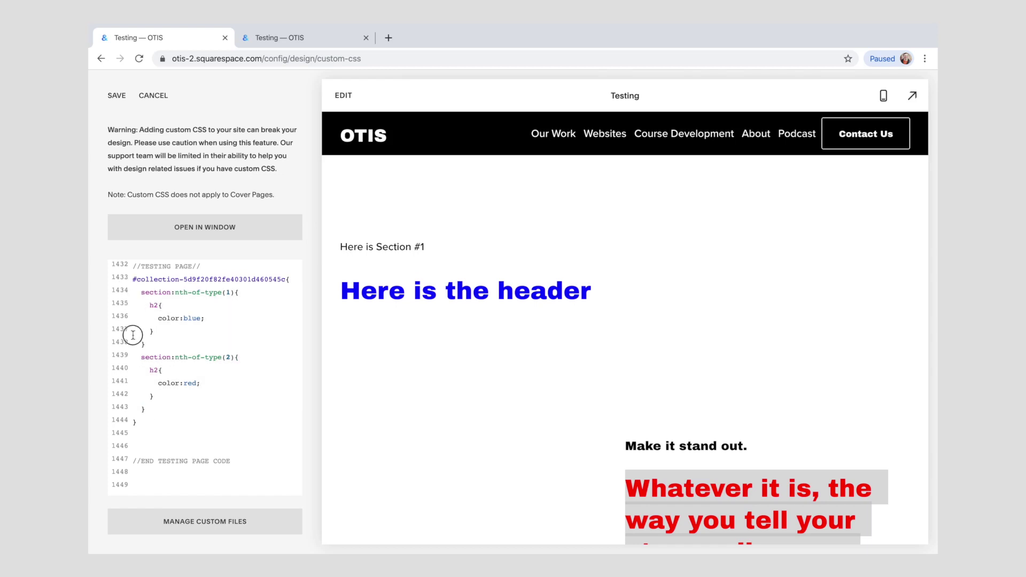